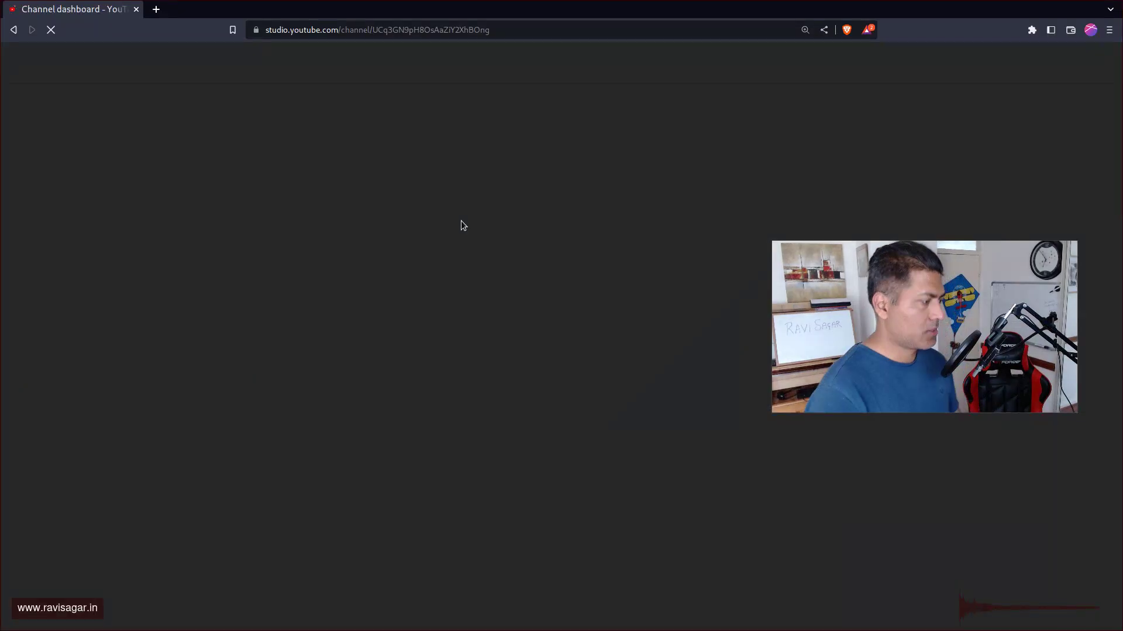
Open a new browser tab and select the 'Home - Confluence' suggestion for the jiratutorial site
key("ctrl+t")
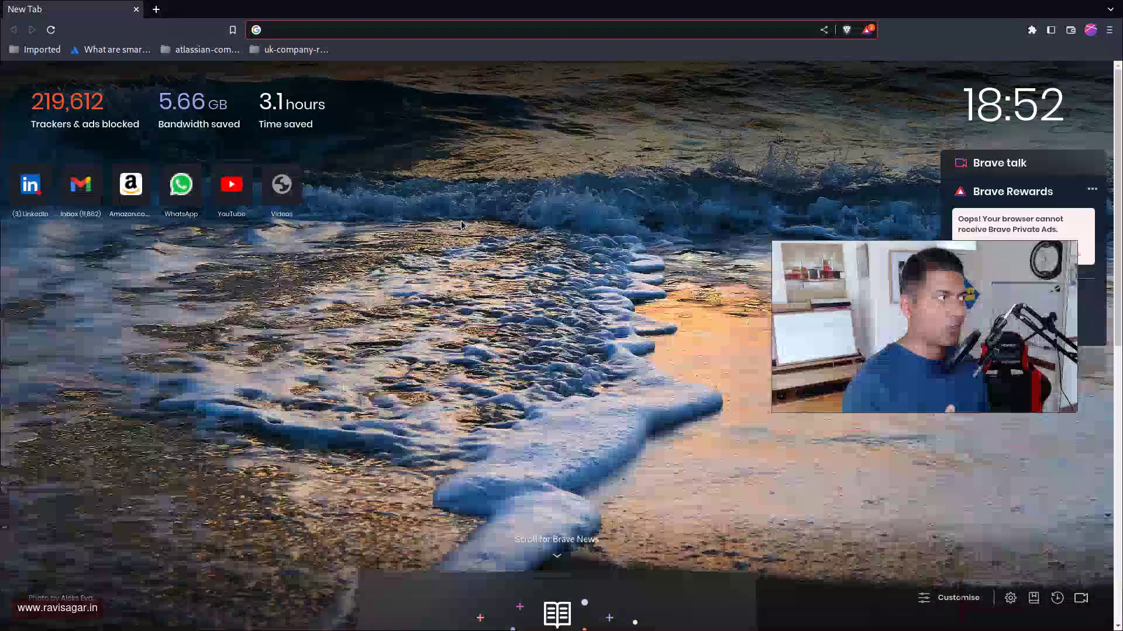
type("jir")
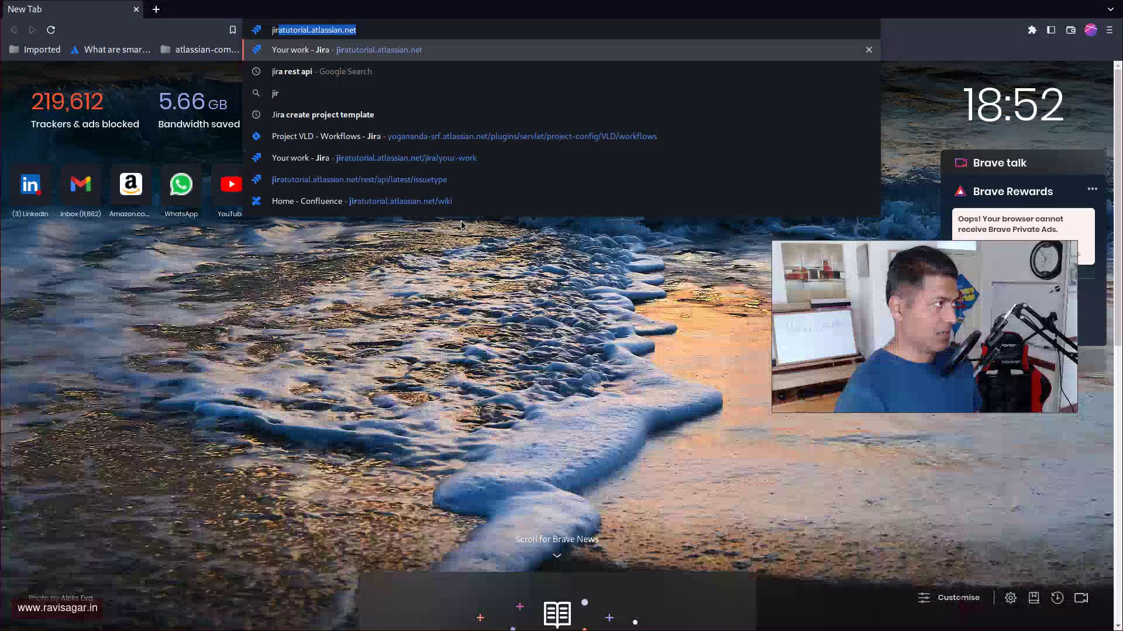
key("Down")
key("Down")
key("Down")
key("Down")
key("Down")
key("Down")
key("Down")
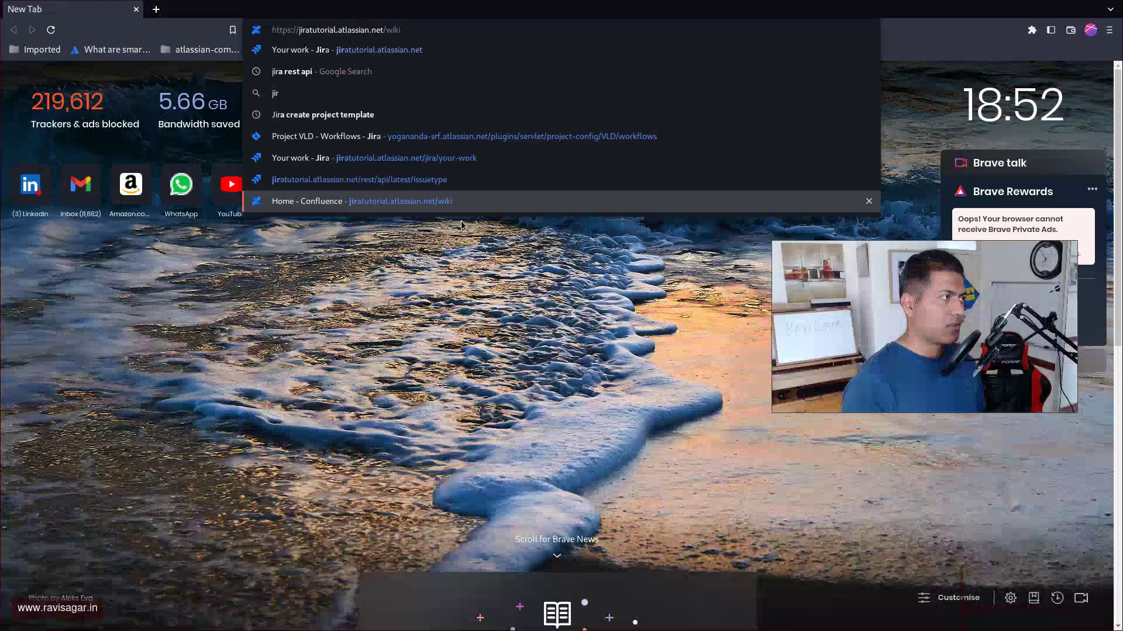
Load the Confluence home page from the selected suggestion
key("Return")
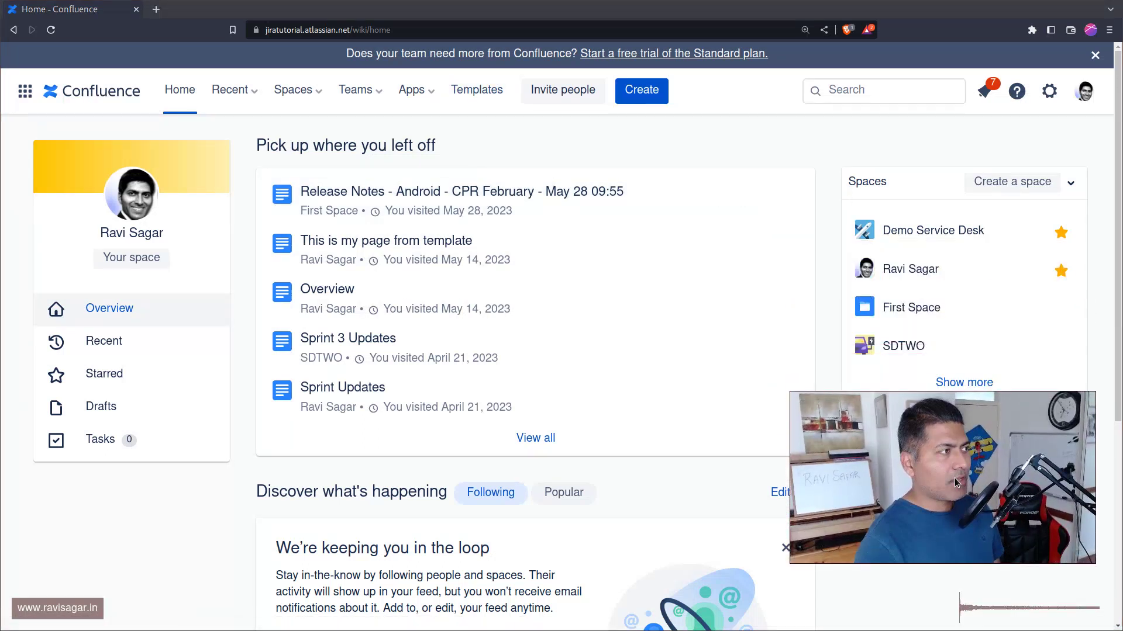
left_click(642, 91)
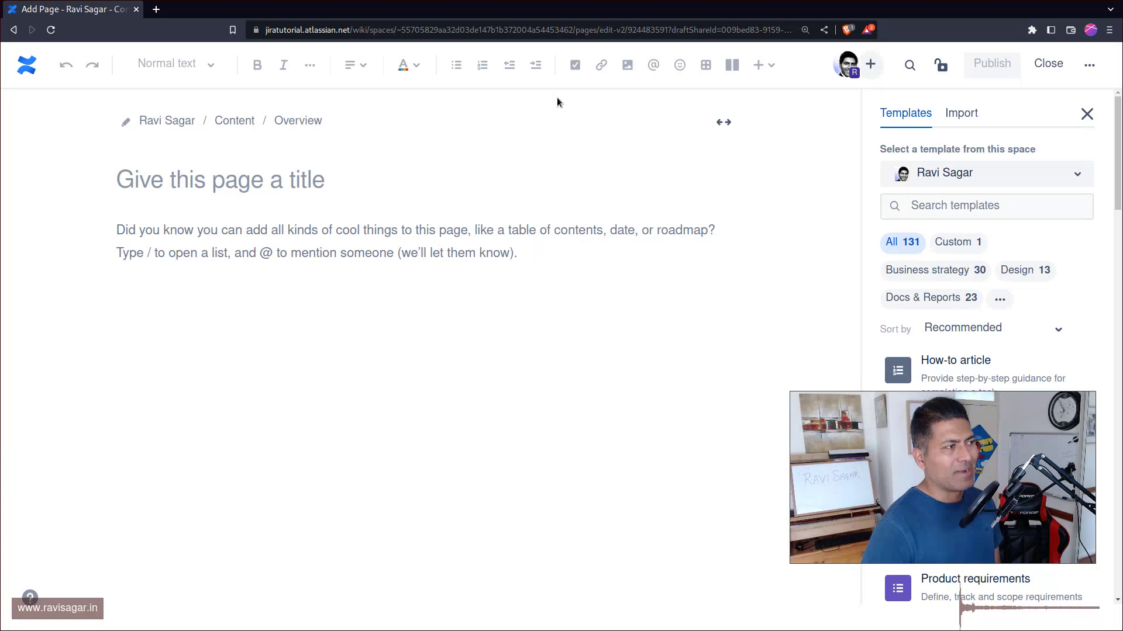
key("F11")
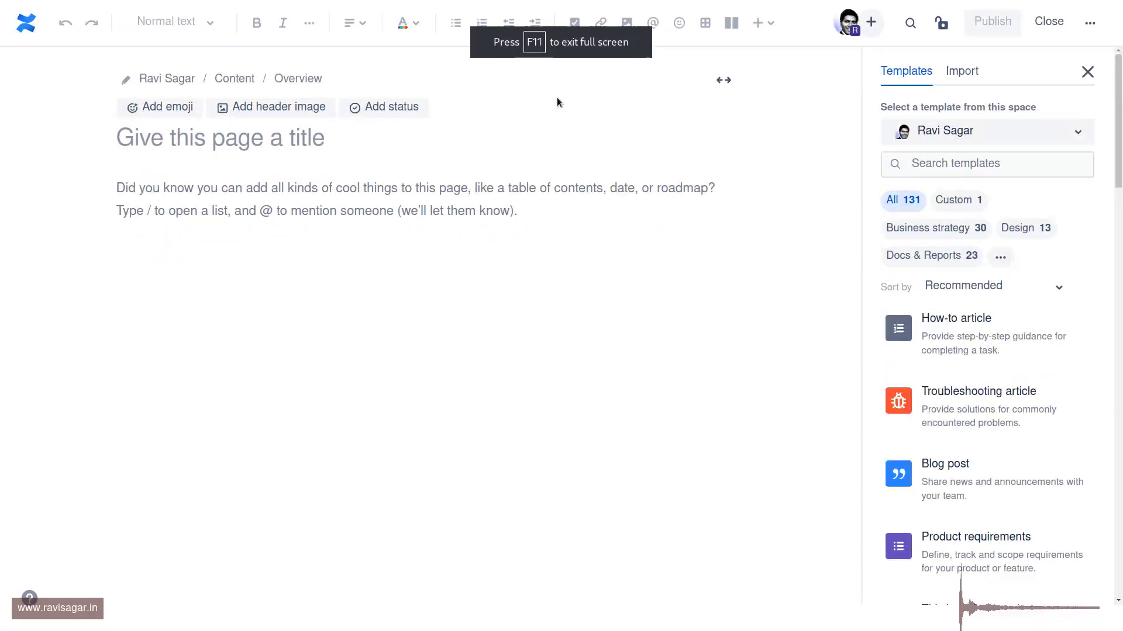
key("F11")
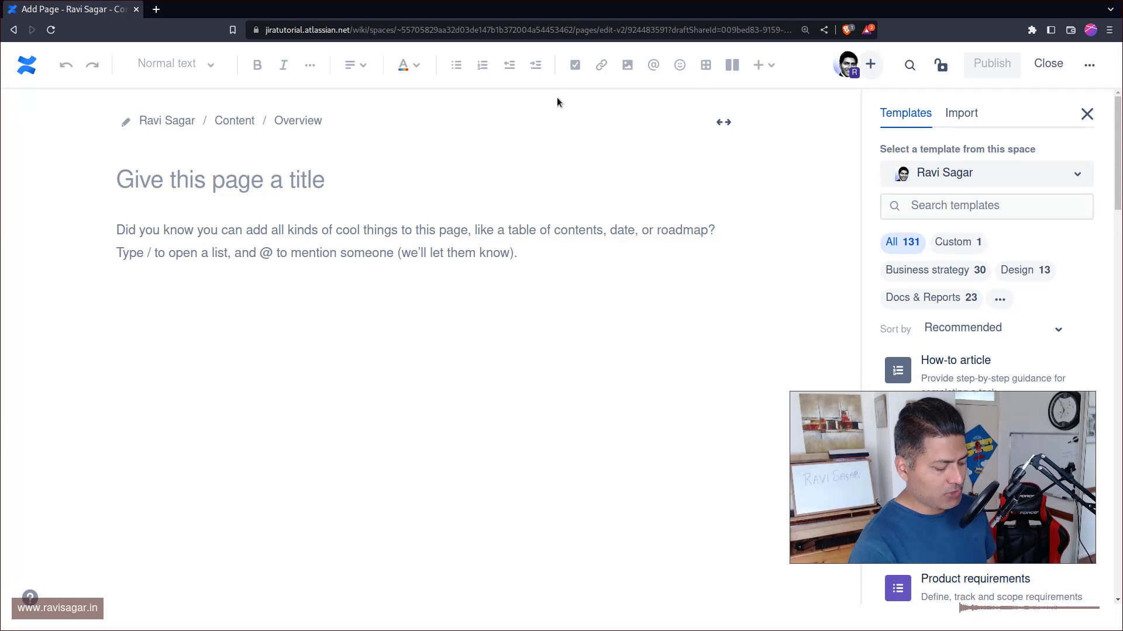
Title the new page 'Employee Statistics', dropping the stray word 'based'
type("Stat")
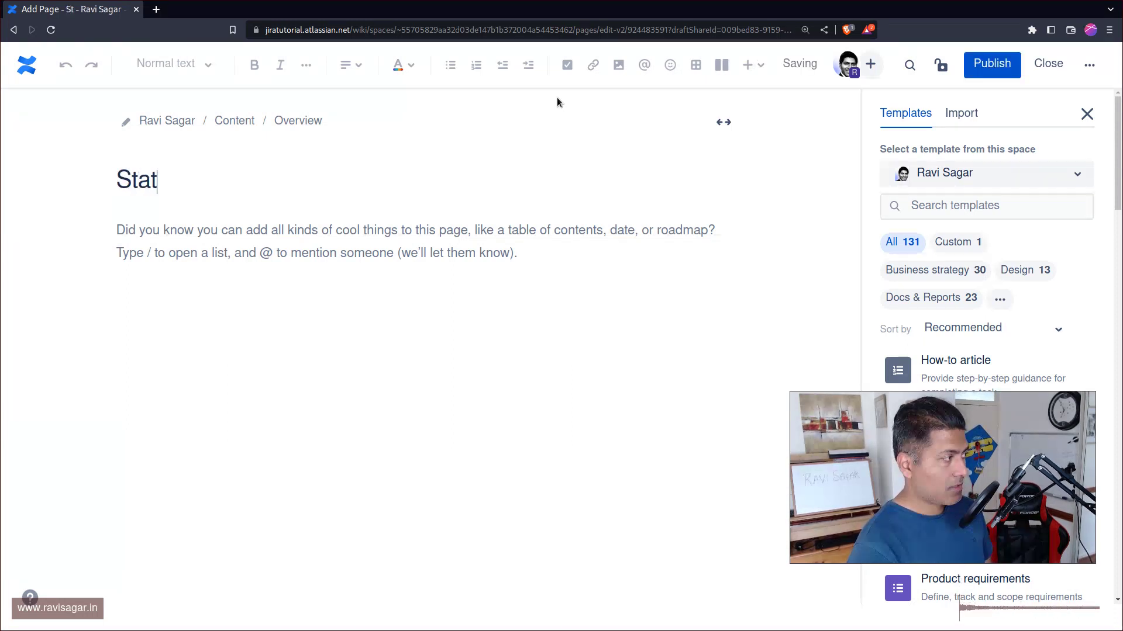
type("istics ")
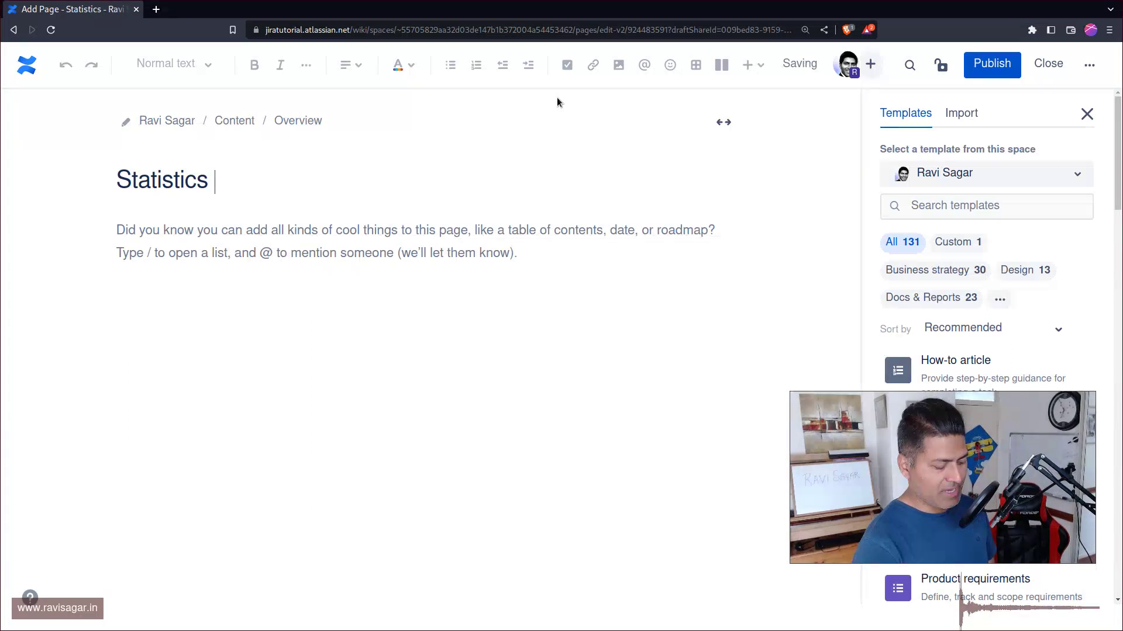
type("based")
key("BackSpace")
key("BackSpace")
key("BackSpace")
key("BackSpace")
key("BackSpace")
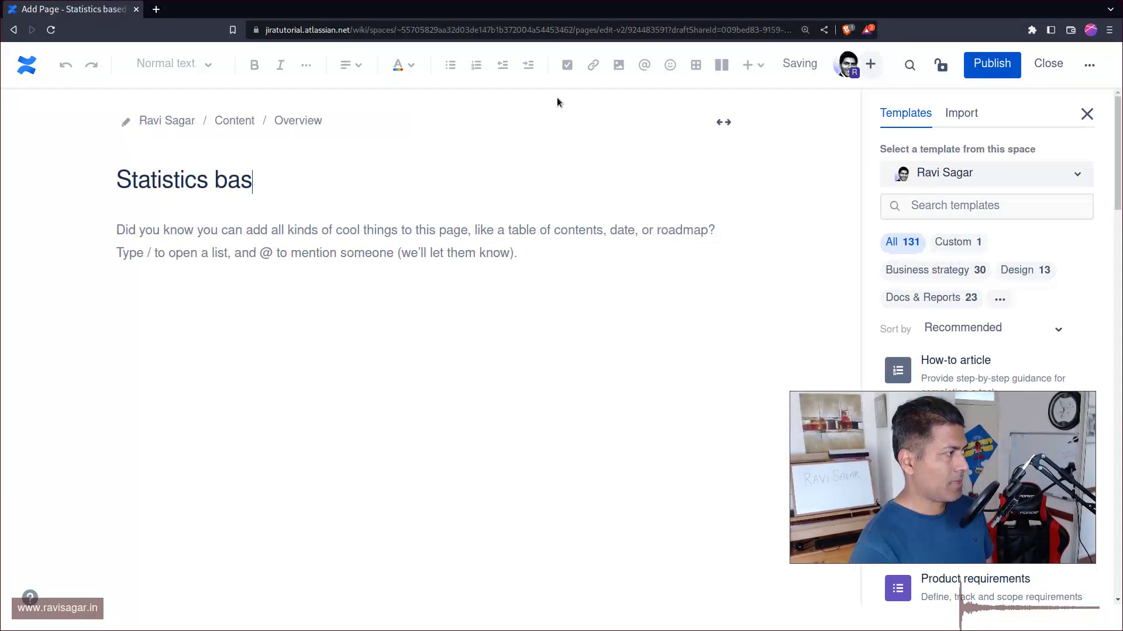
key("Home")
type("Empl")
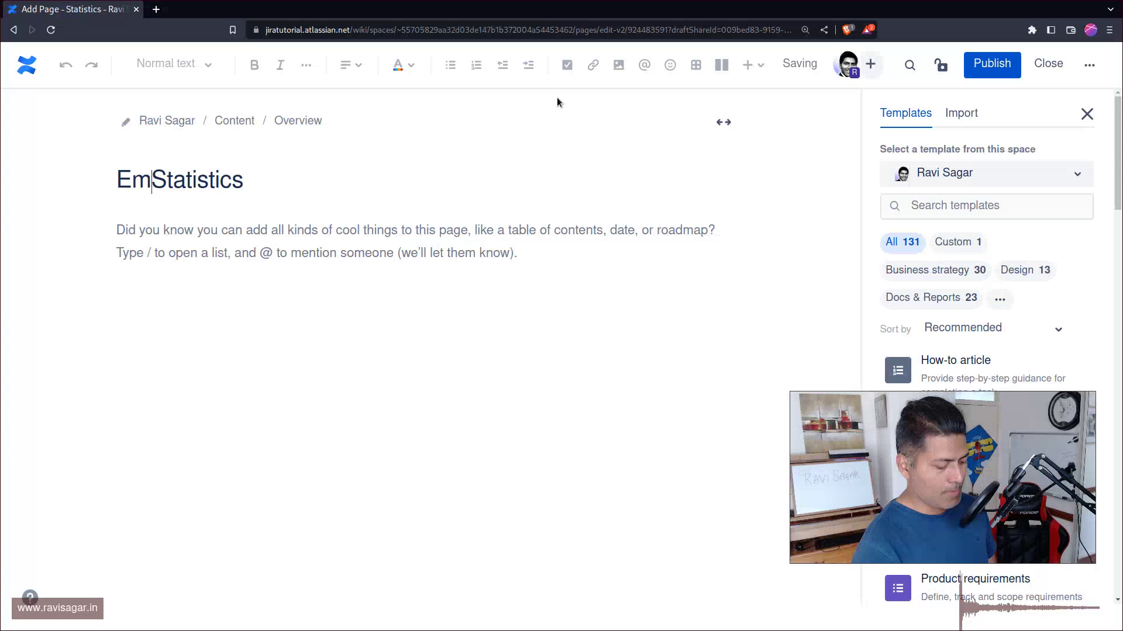
type("oyee")
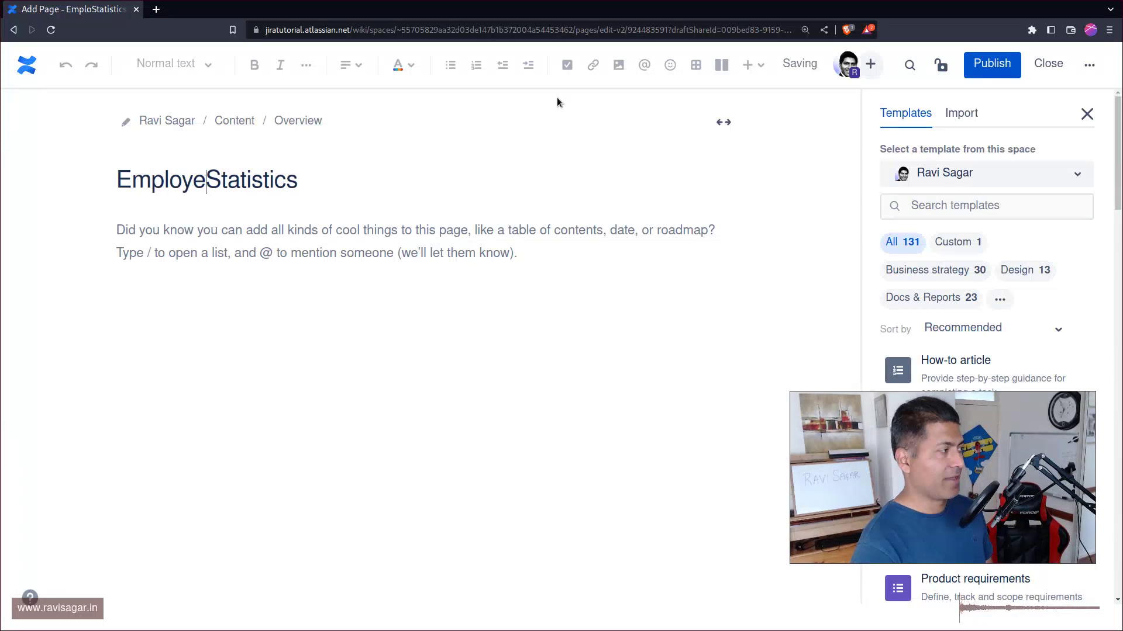
mouse_move(408, 180)
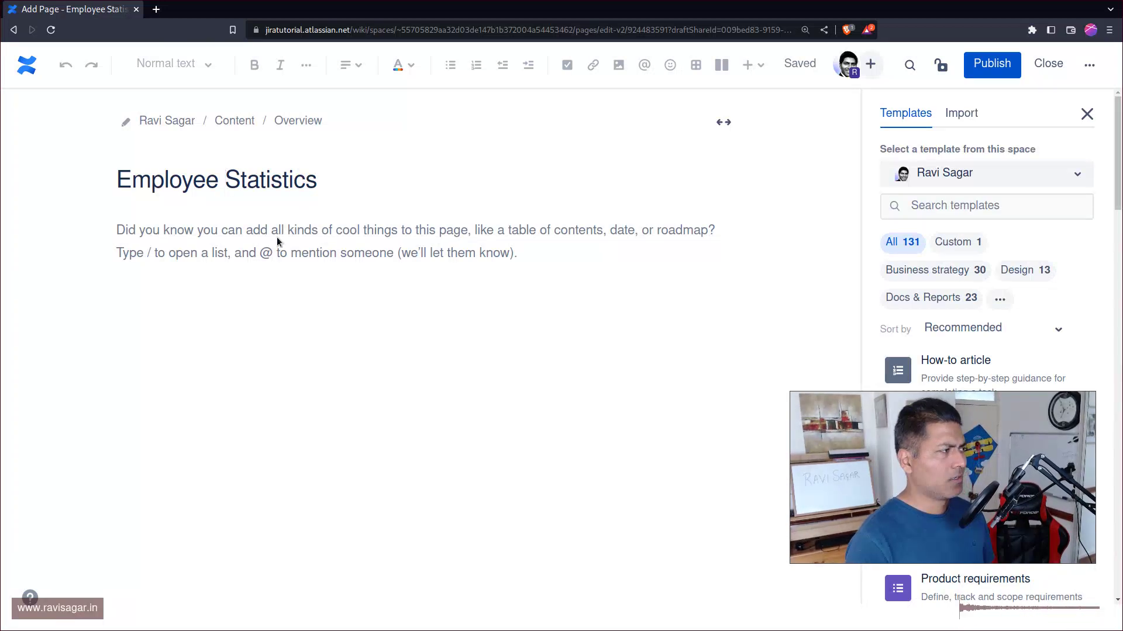
Open the header image picker and browse the Unsplash photo grid for a header
left_click(261, 147)
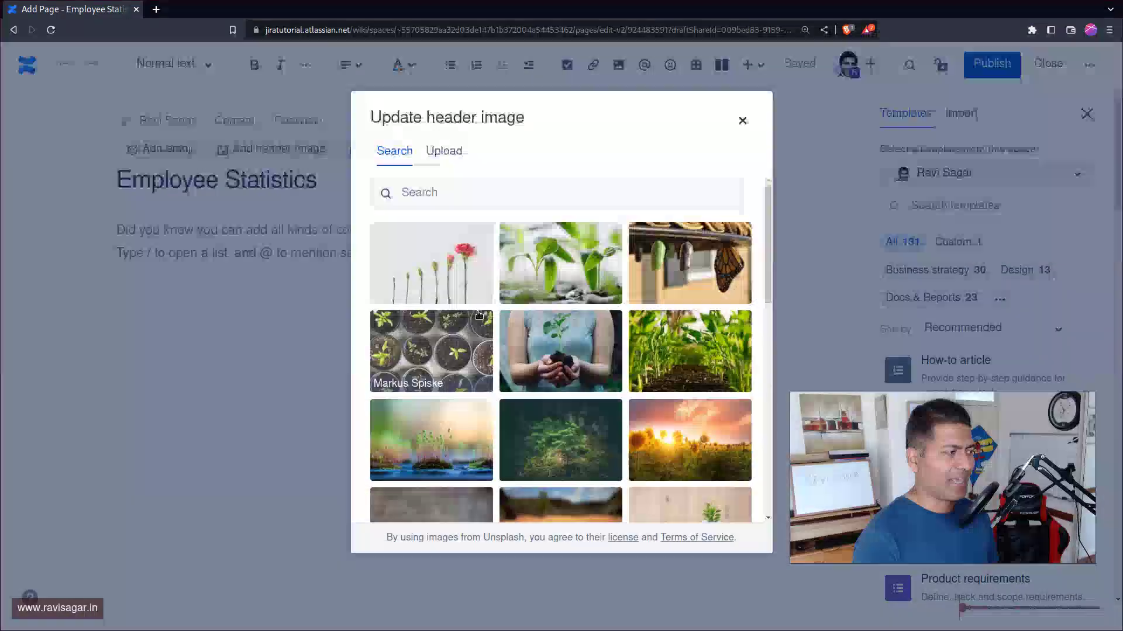
scroll(541, 339, "down", 2)
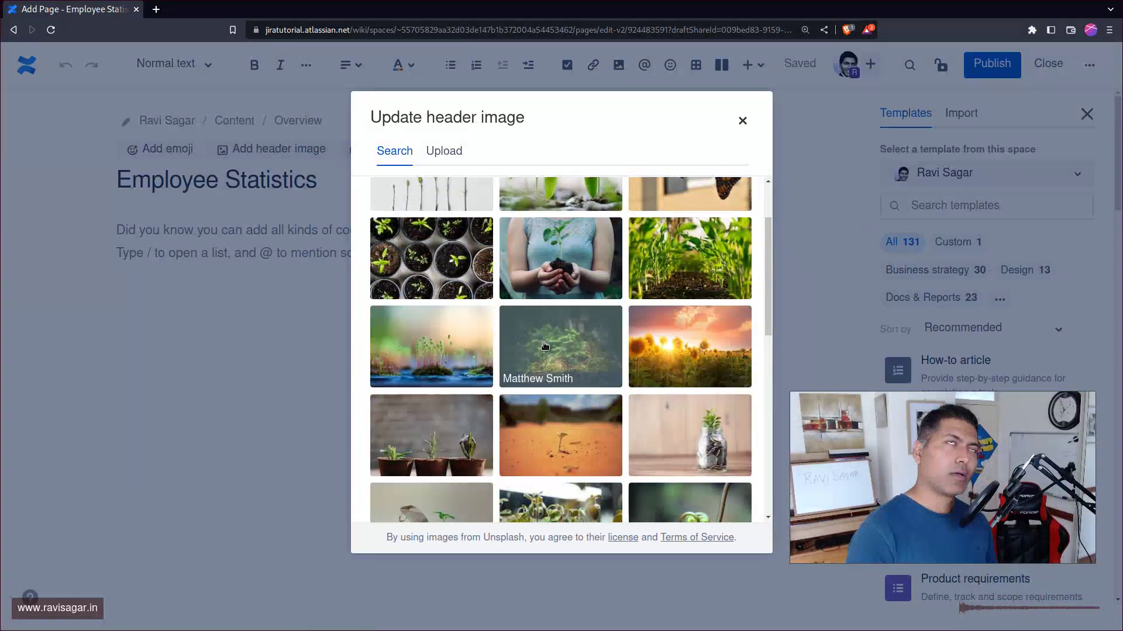
scroll(544, 345, "down", 6)
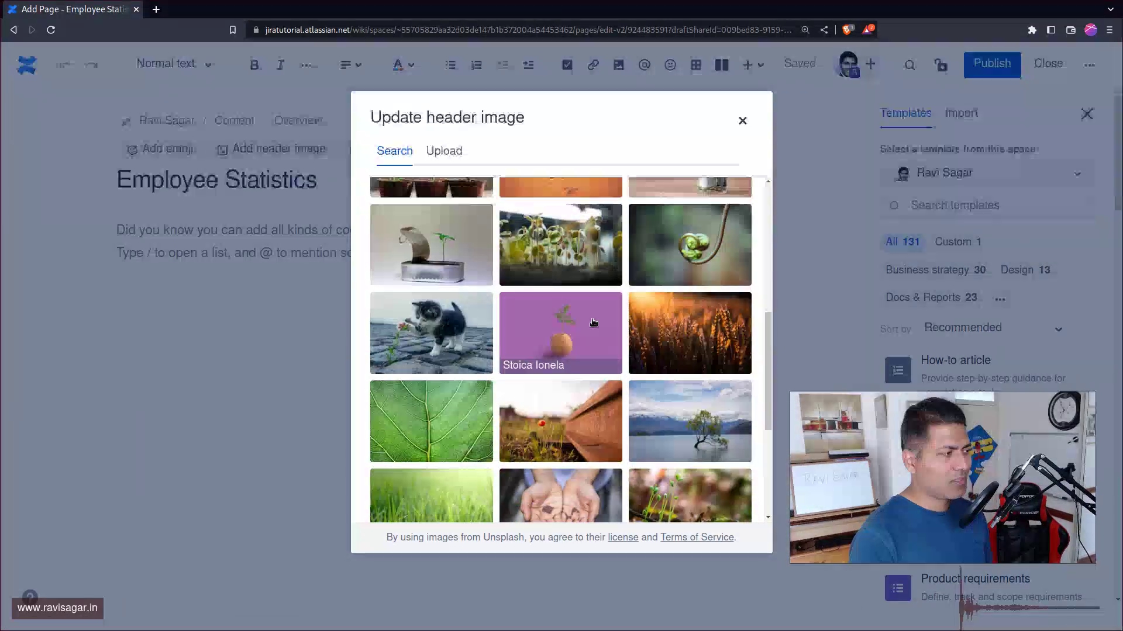
scroll(541, 334, "down", 2)
scroll(492, 415, "up", 1)
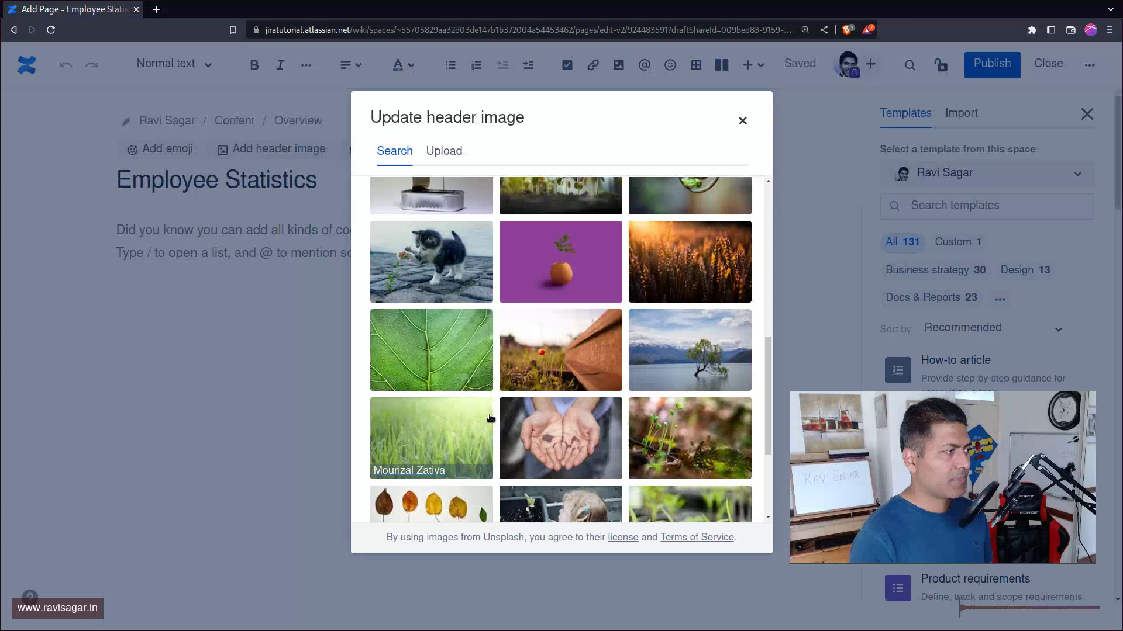
scroll(490, 418, "down", 1)
scroll(490, 417, "down", 3)
scroll(595, 428, "up", 5)
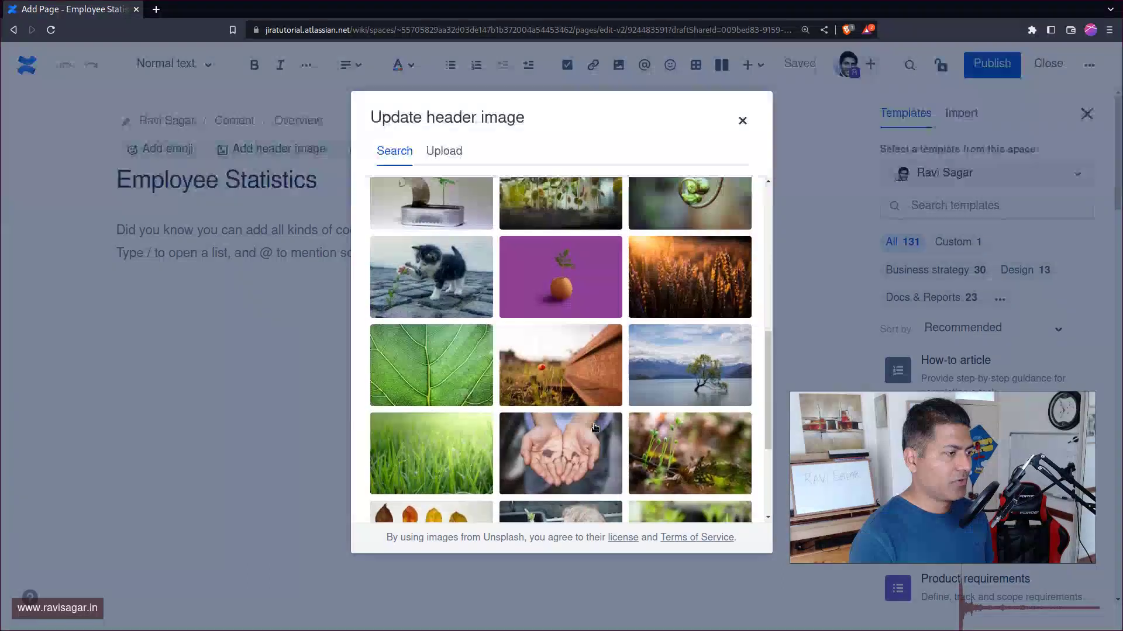
scroll(595, 428, "up", 5)
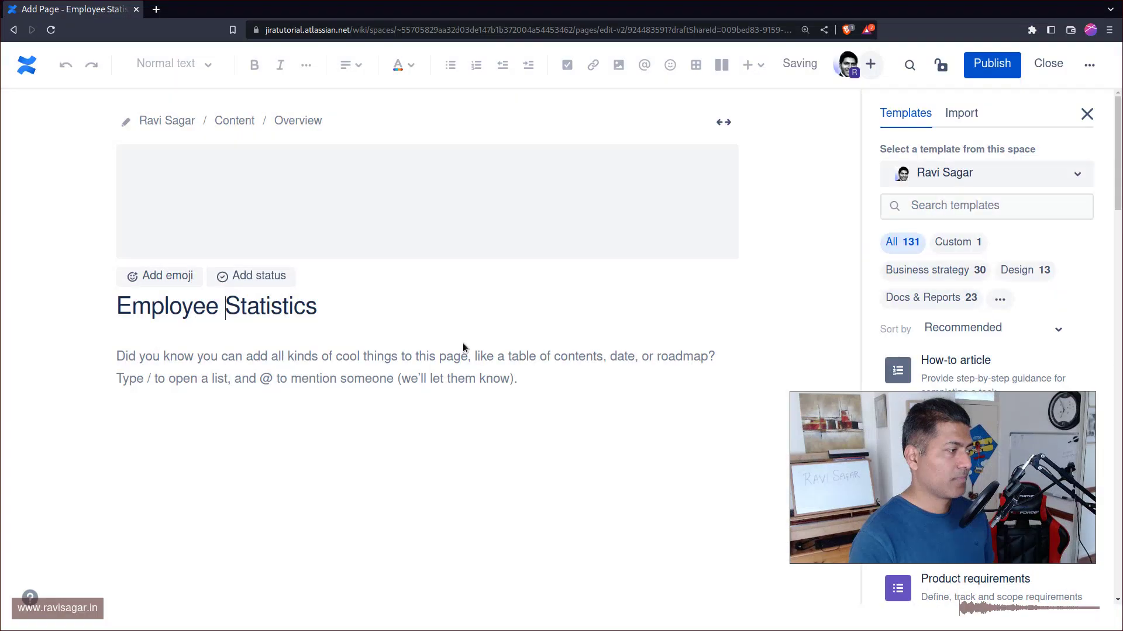
Use the seedlings photo as the header and set the page status to In progress
left_click(462, 343)
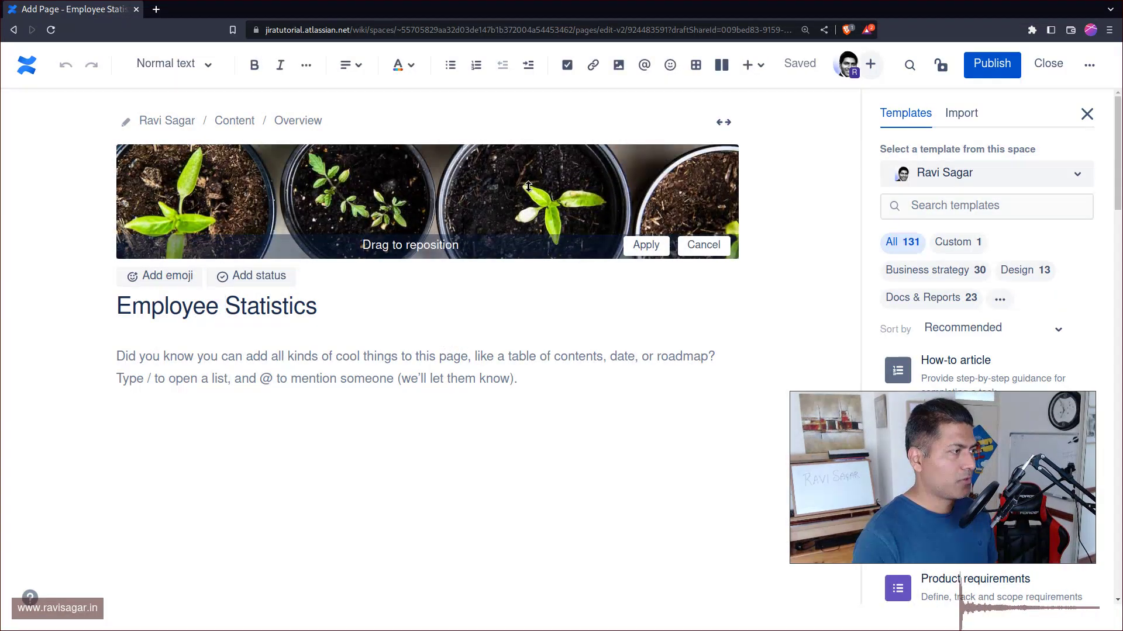
left_click(272, 278)
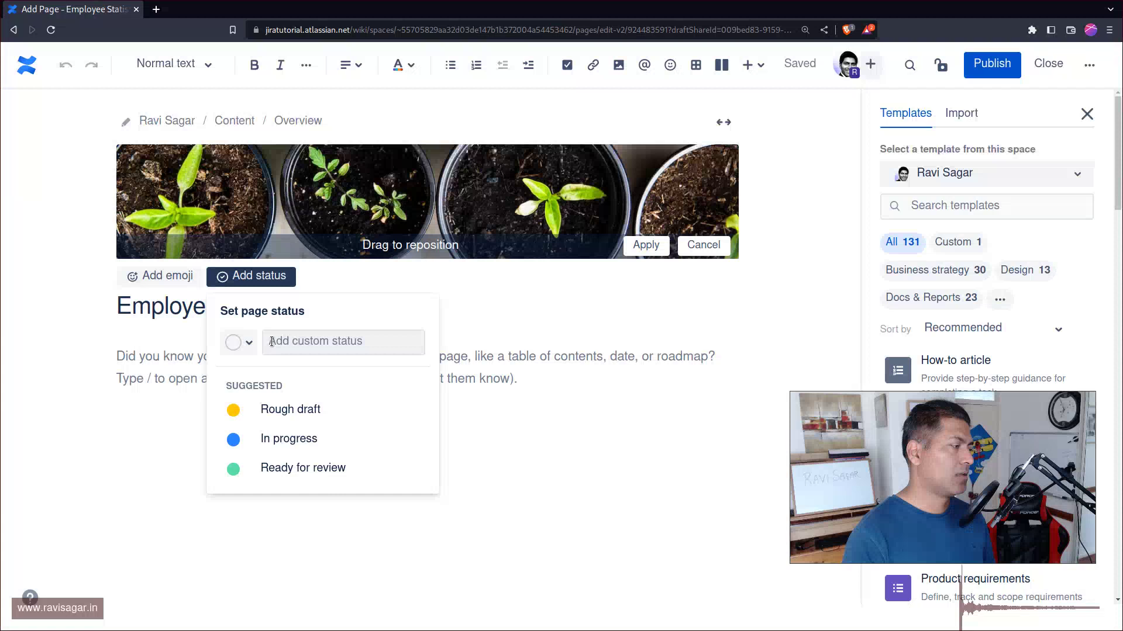
left_click(232, 437)
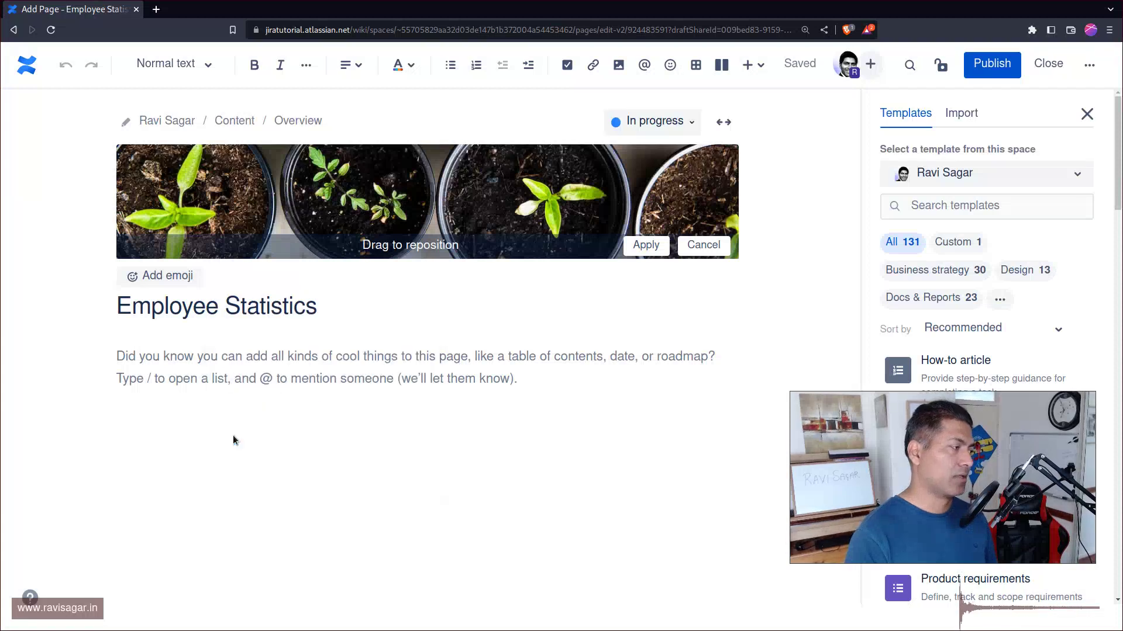
Toggle full width on and back off, then close the Templates panel
left_click(723, 123)
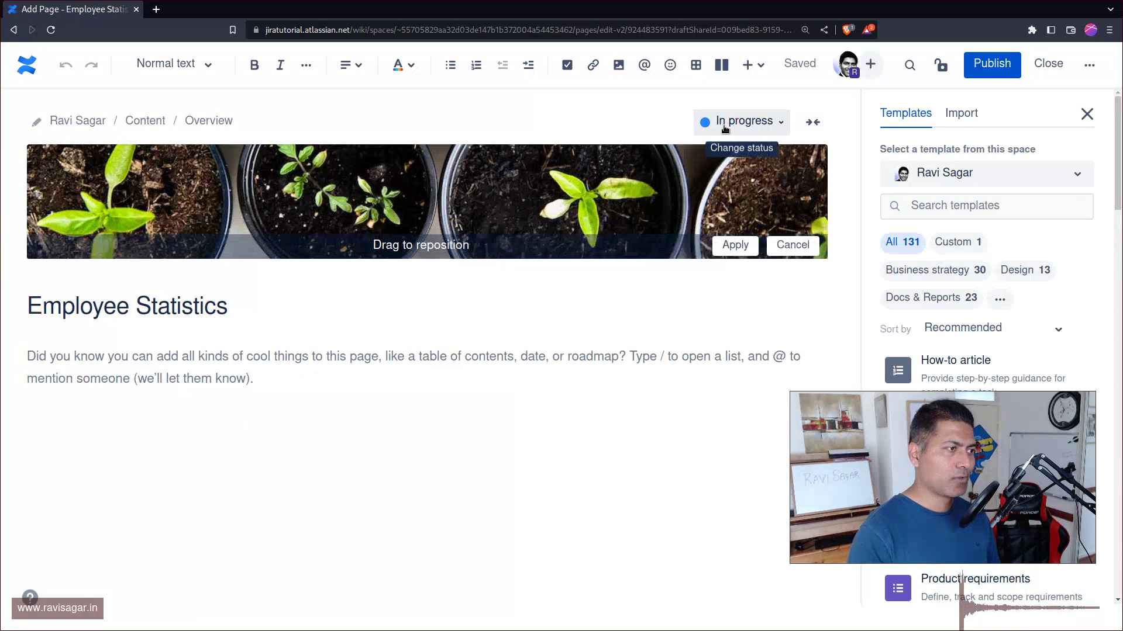
left_click(817, 124)
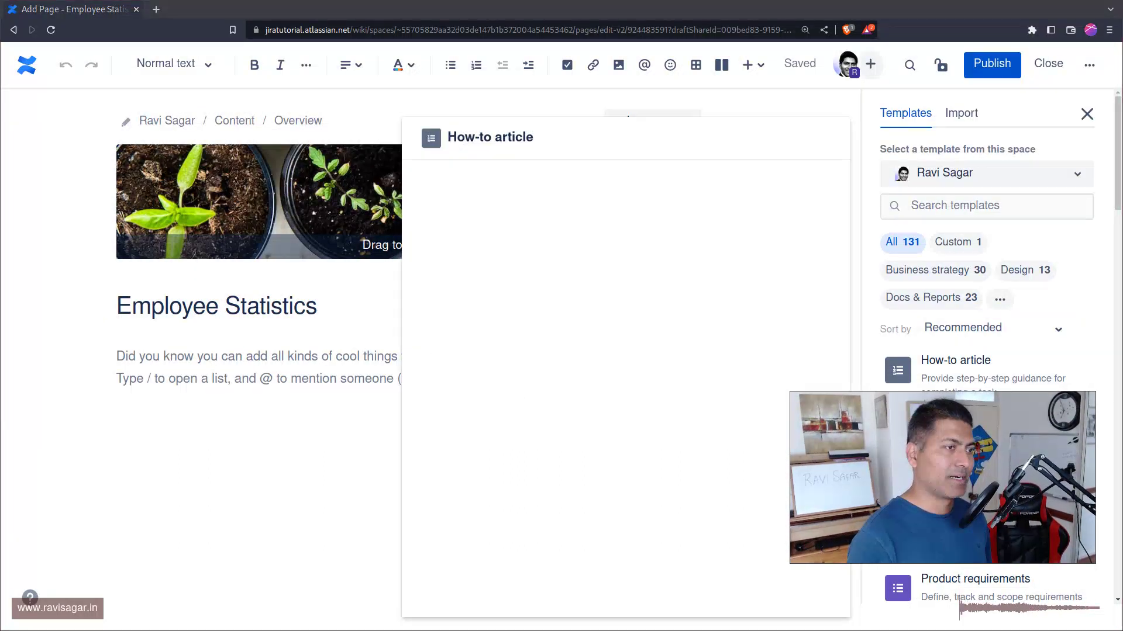
left_click(1086, 114)
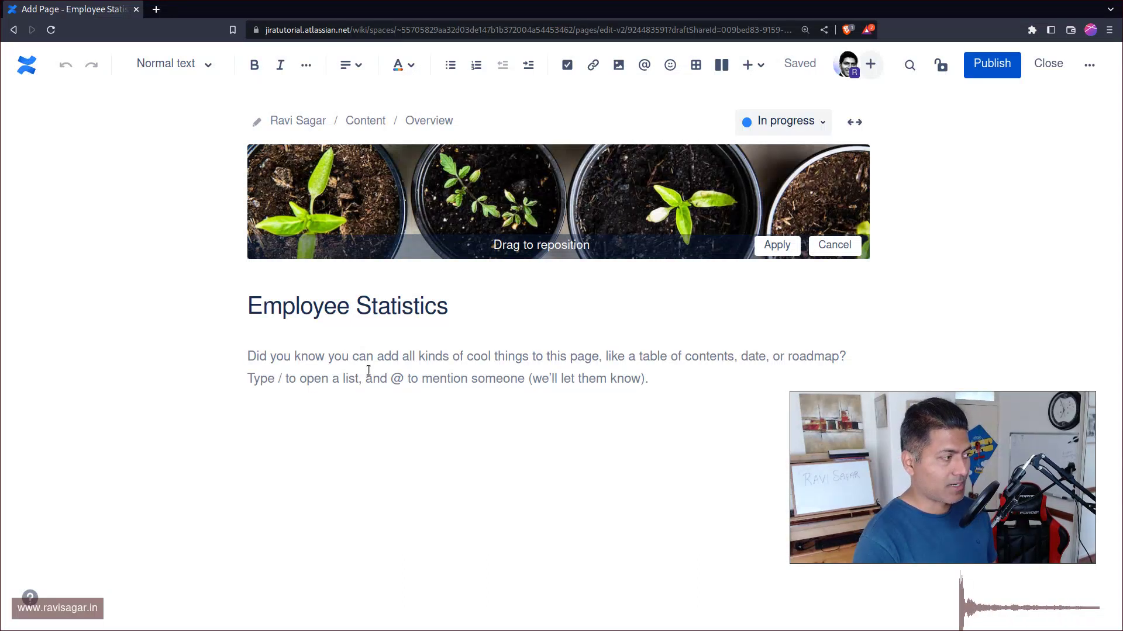
Write 'On this page you will find some simple statistics.' in the body and bring up the slash insert menu
type("Thi")
key("BackSpace")
key("BackSpace")
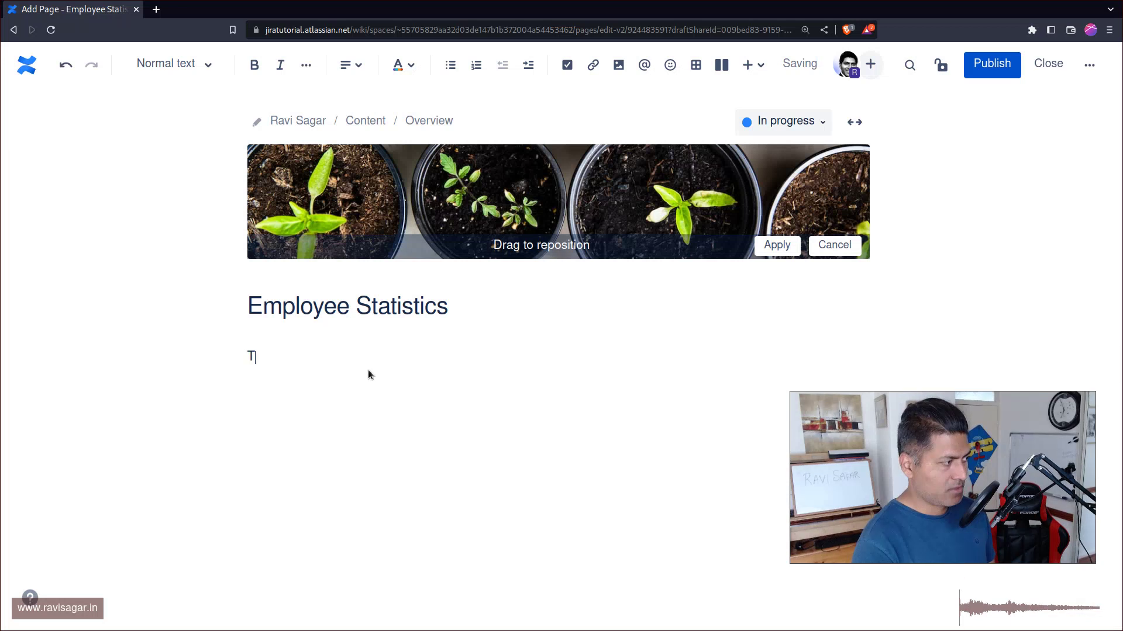
type("h")
key("BackSpace")
key("BackSpace")
type("On th")
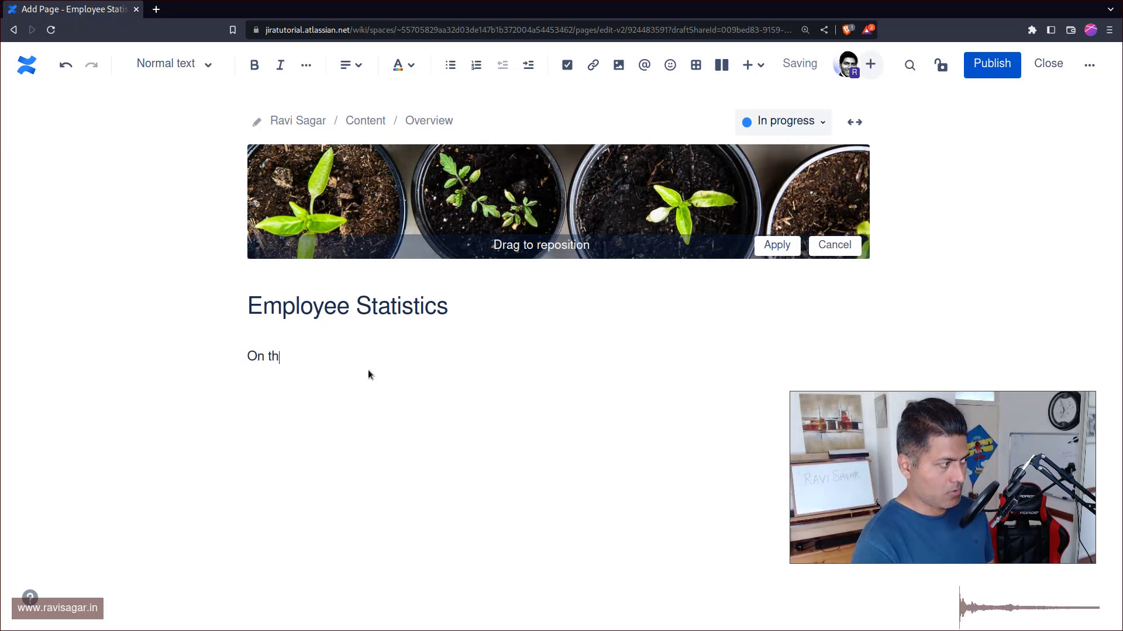
type("is page")
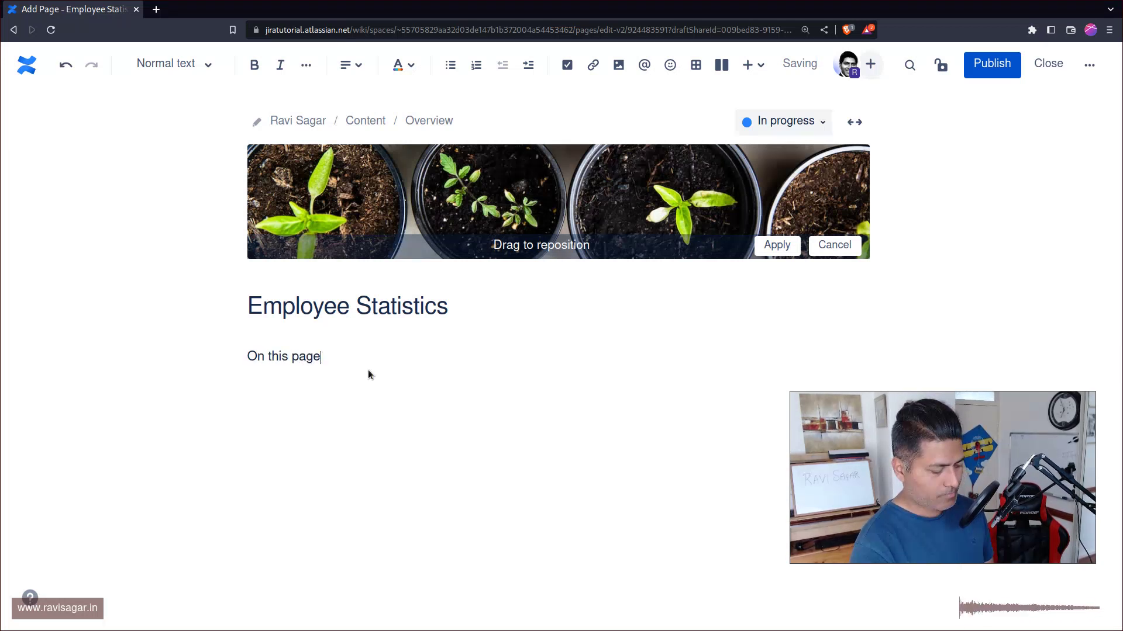
type(" you will find ")
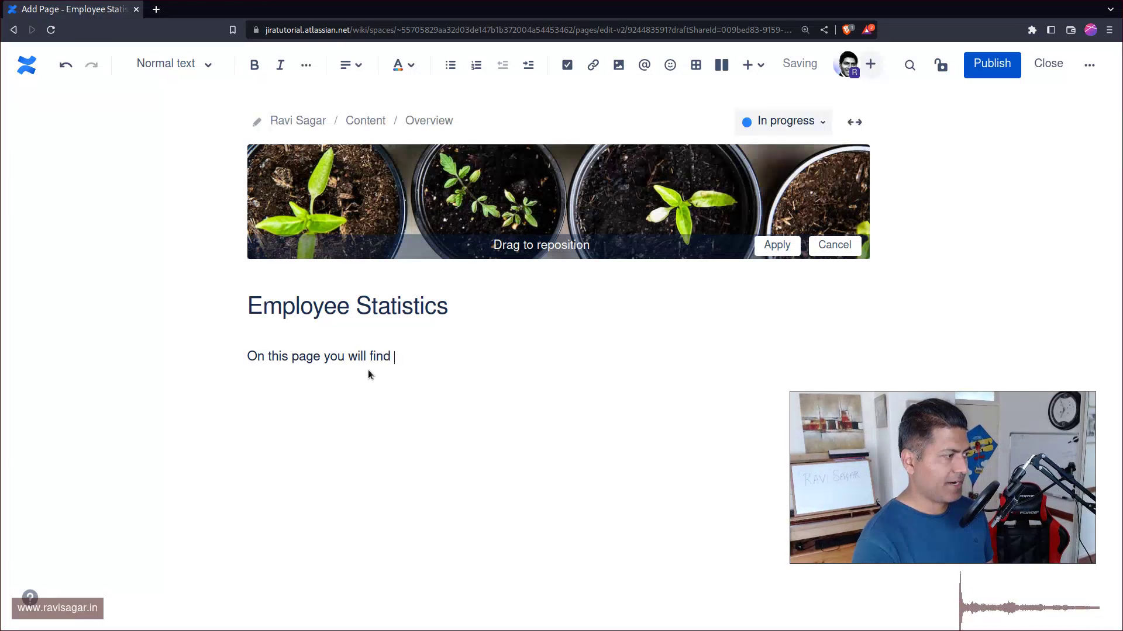
type("some simple stat")
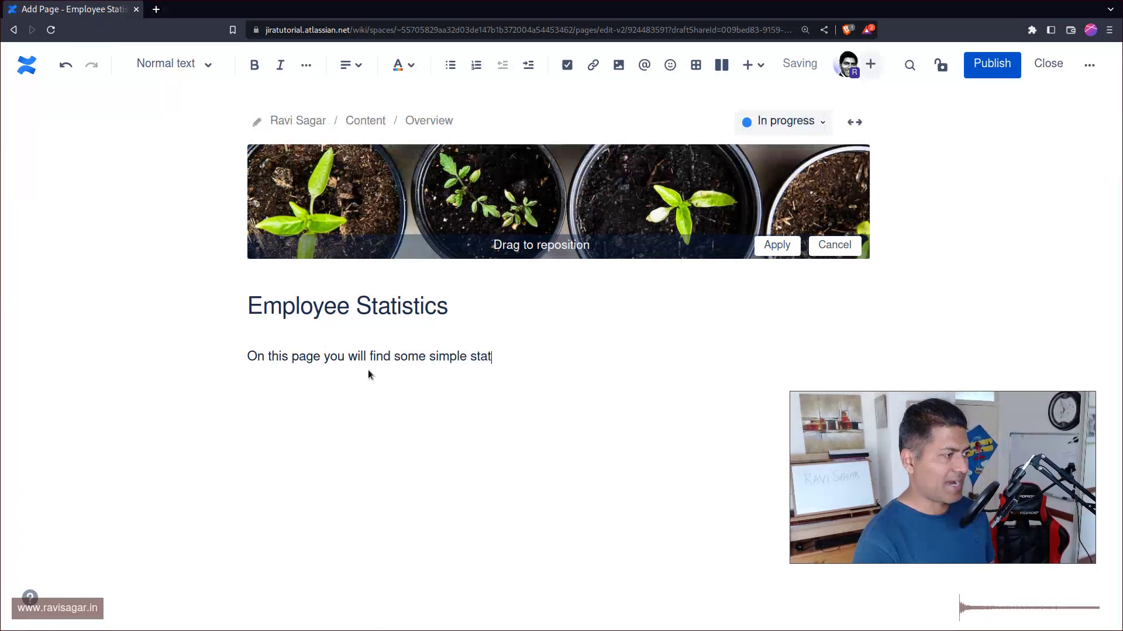
type("istics.")
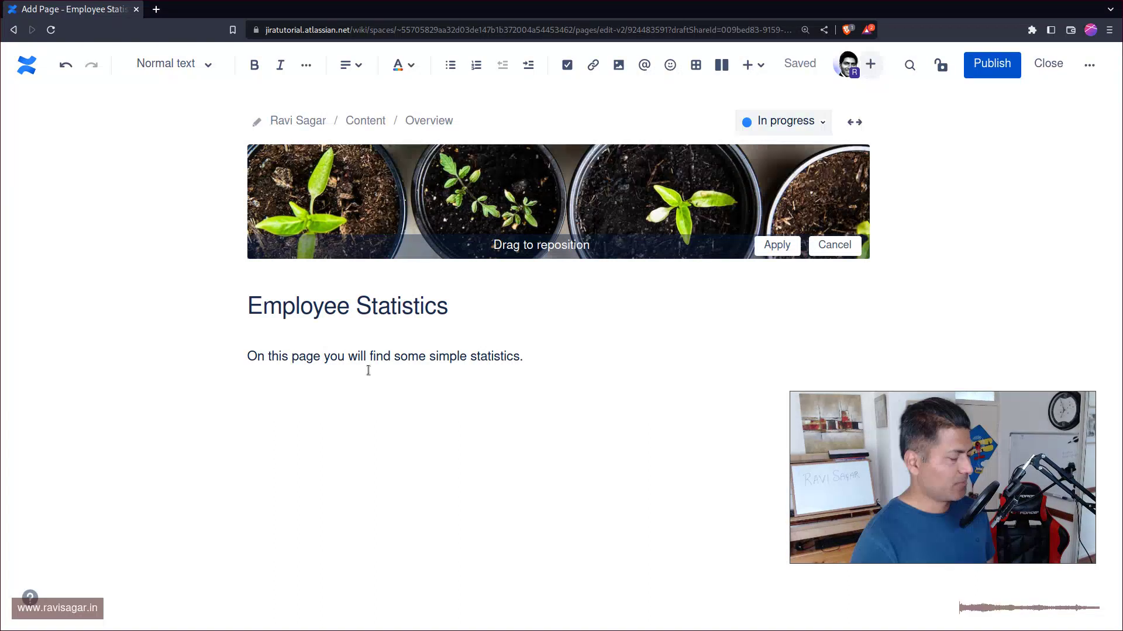
type("\\")
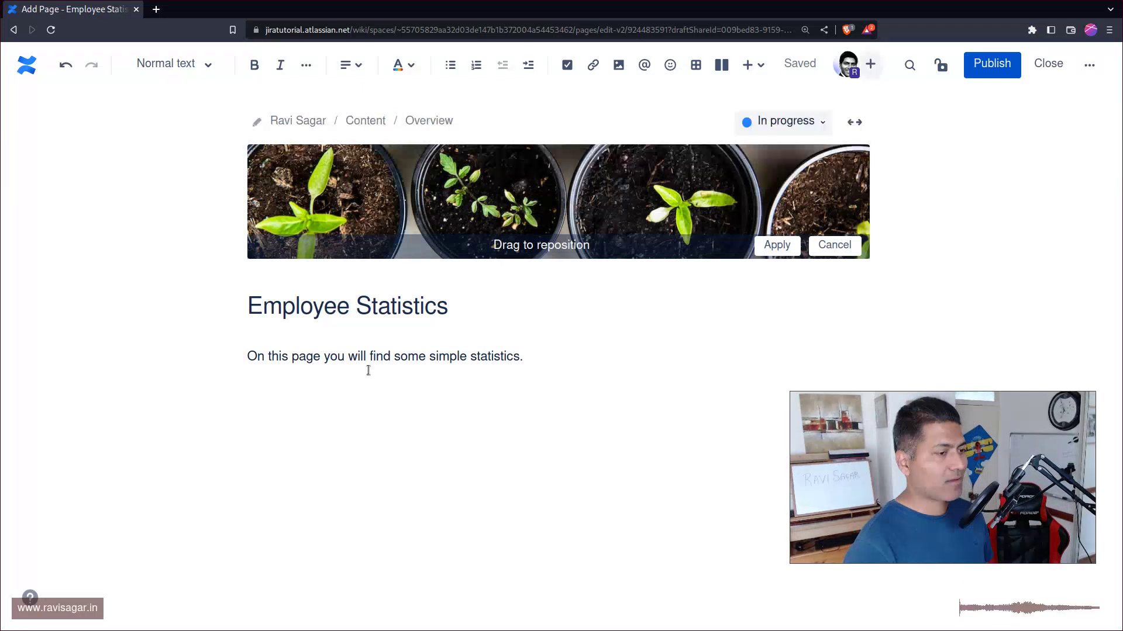
type("/")
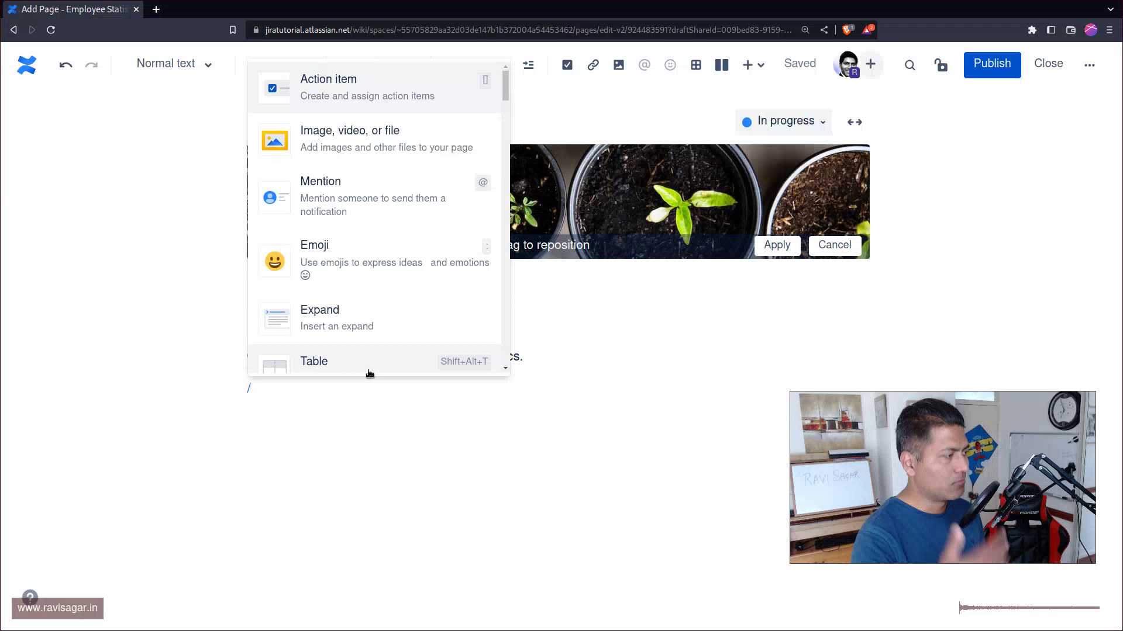
Scroll the insert menu to Table, then delete the slash to dismiss it
scroll(376, 258, "down", 1)
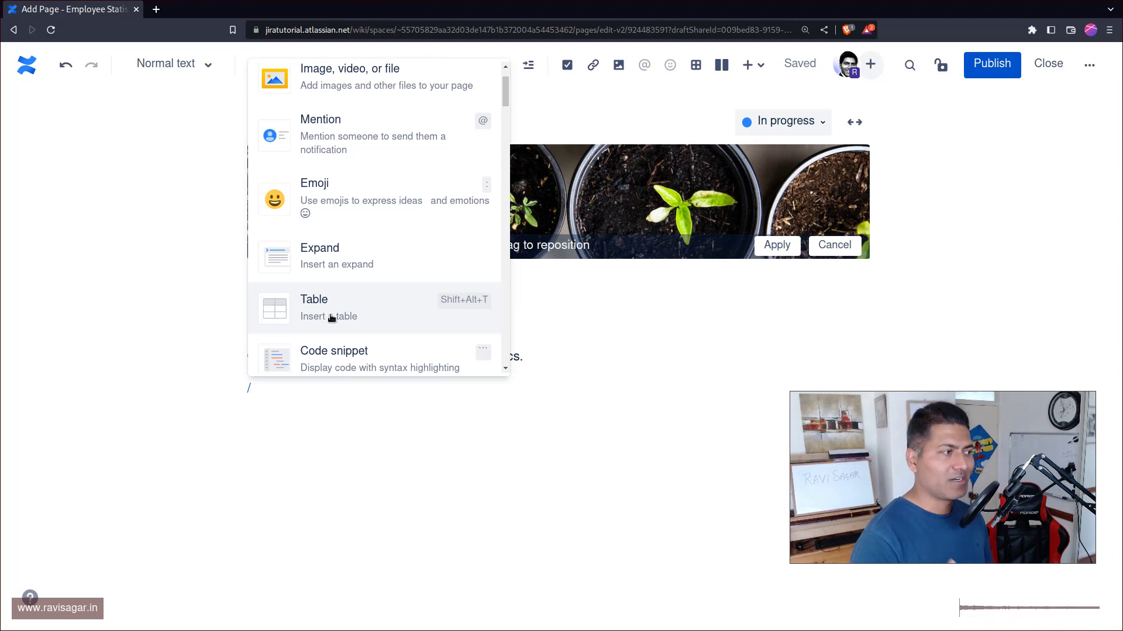
key("BackSpace")
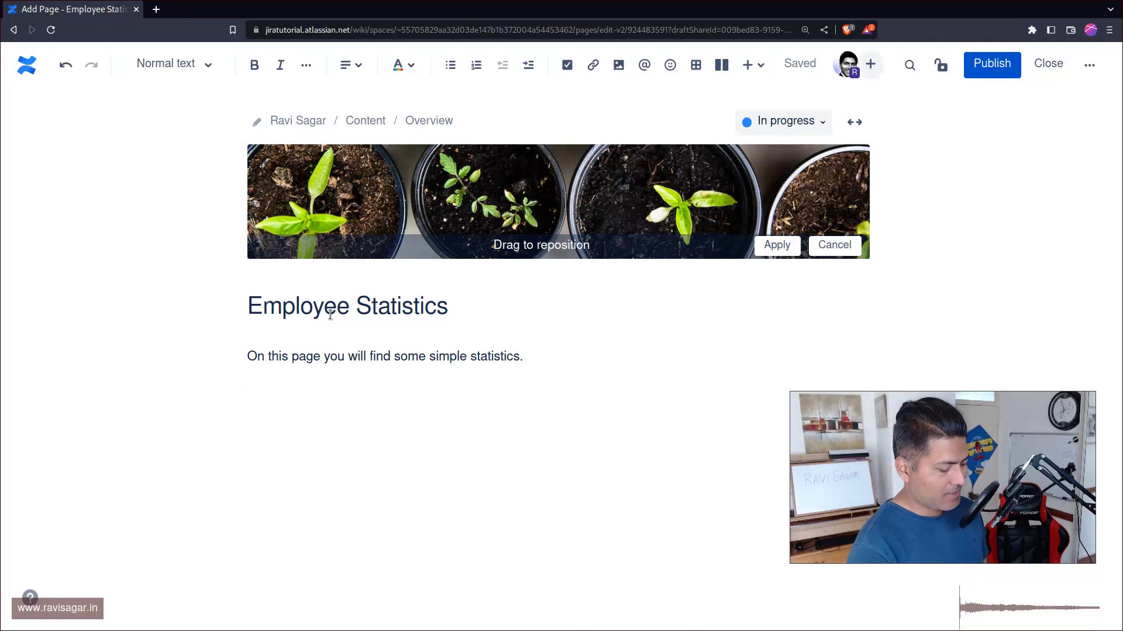
Insert a table below the intro and enter headers Name, Age and Region
key("shift+alt+t")
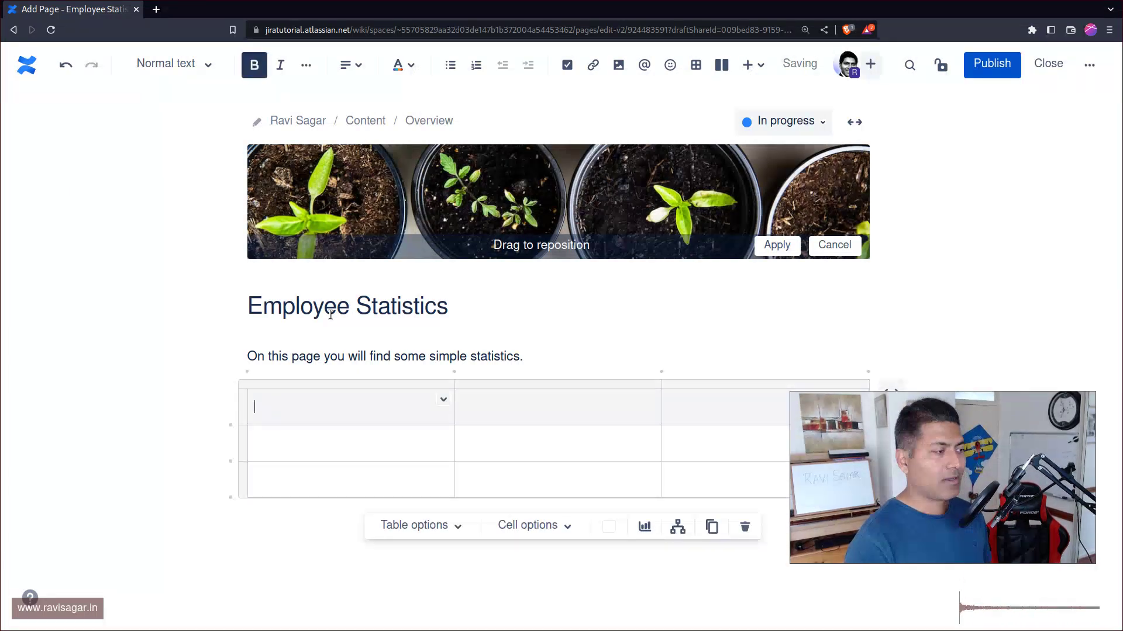
left_click(996, 489)
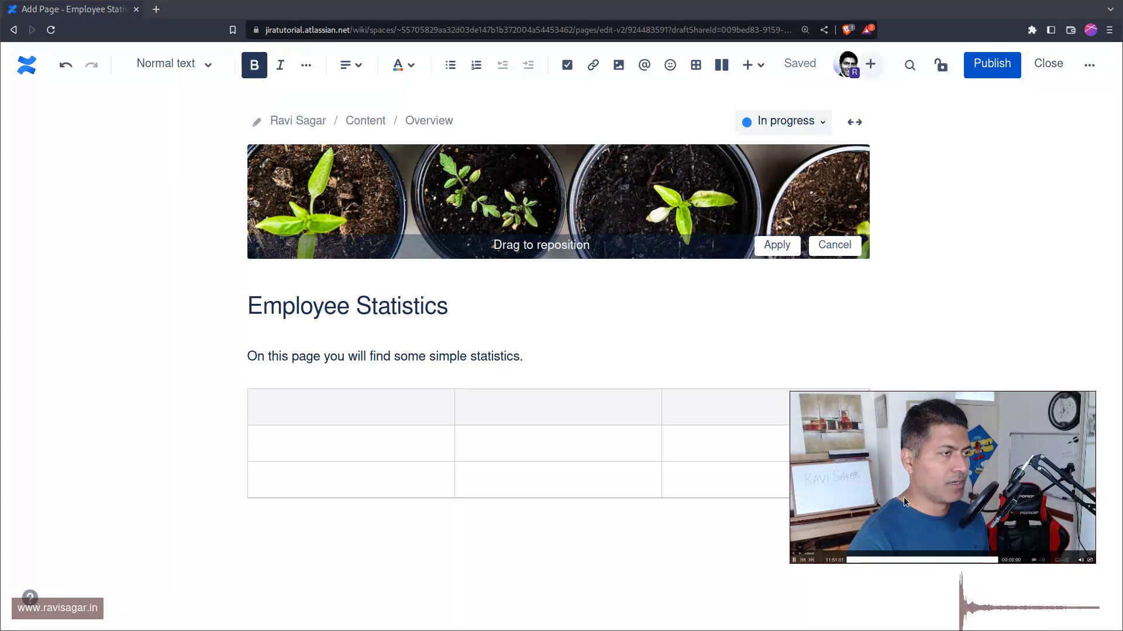
left_click_drag(996, 489, 992, 205)
left_click(316, 508)
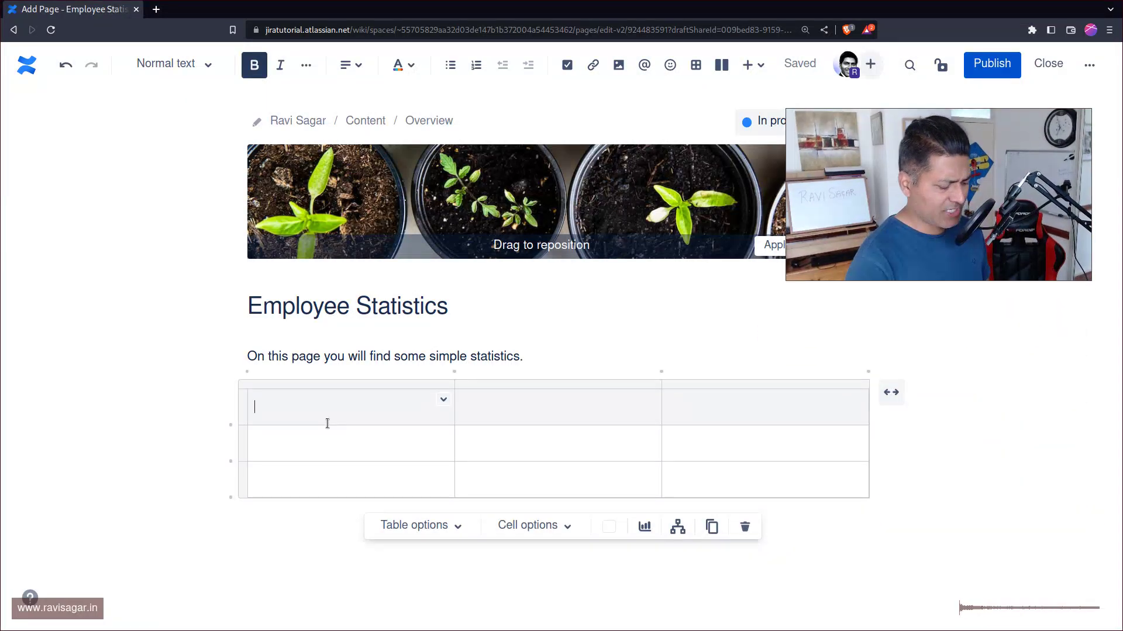
type("Name")
key("Tab")
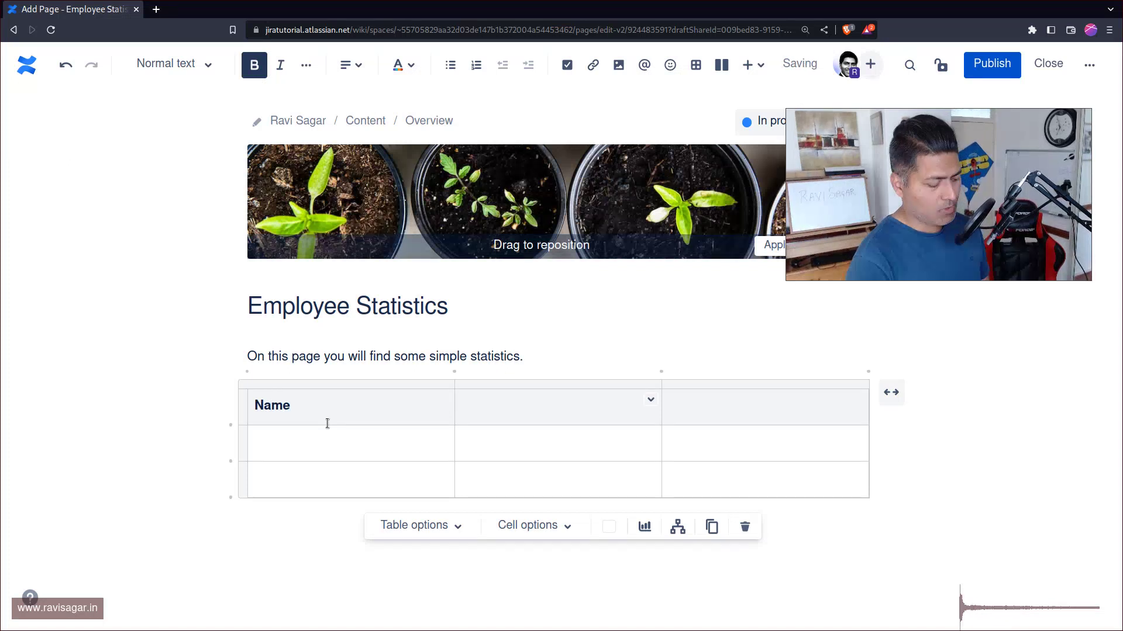
type("Age")
key("Tab")
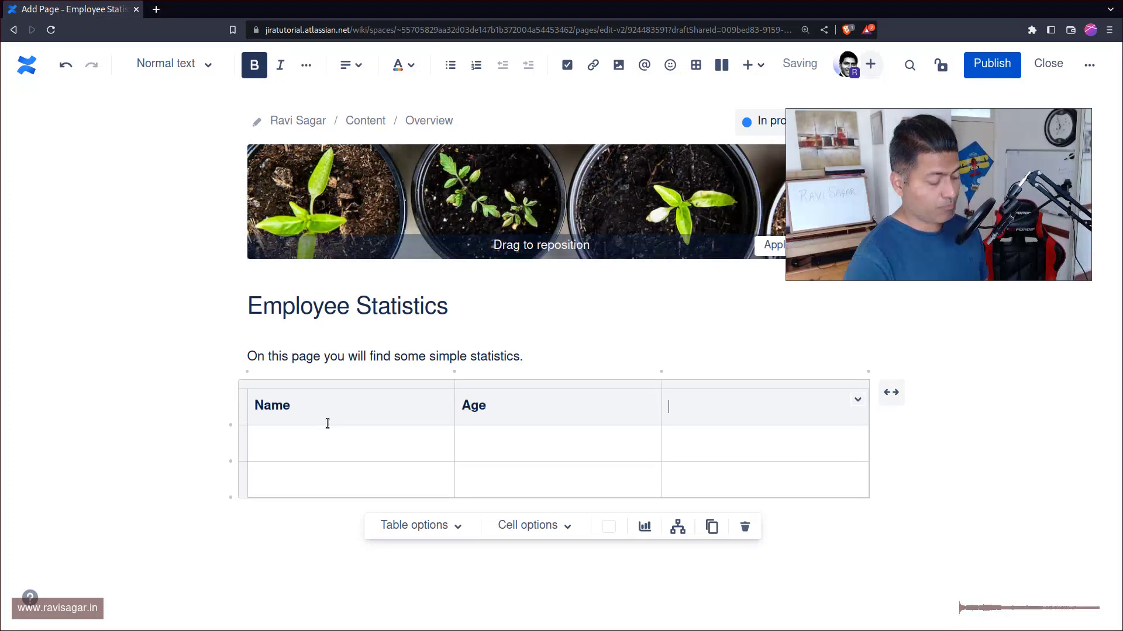
type("Region")
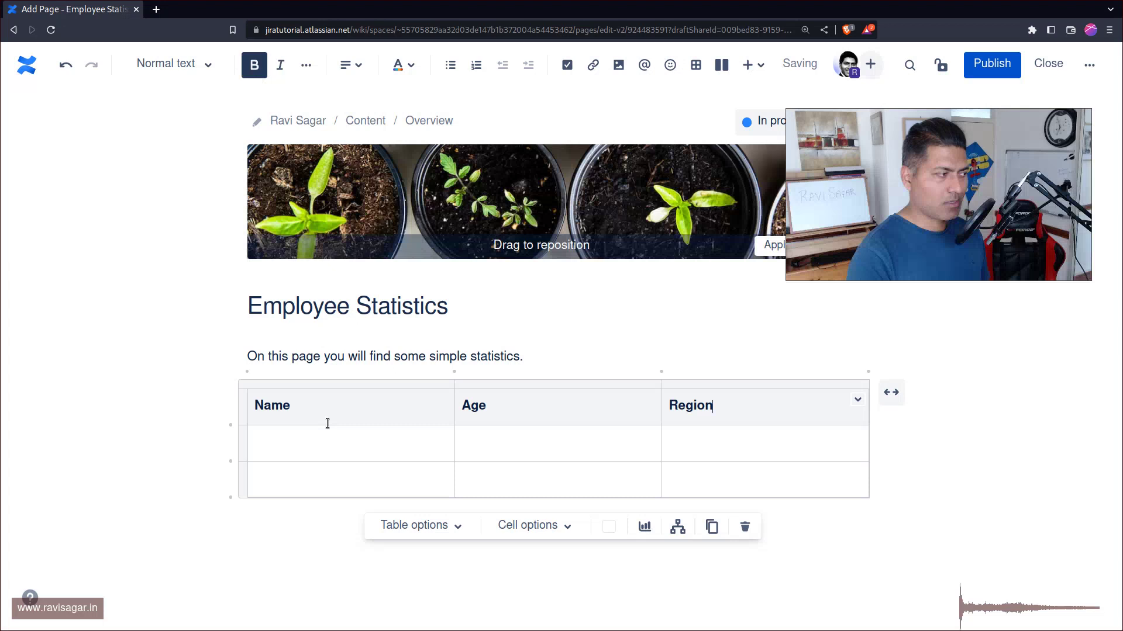
Fill rows Ravi, 21, Delhi and Vinod, 22, Delhi
key("Tab")
type("Ravi")
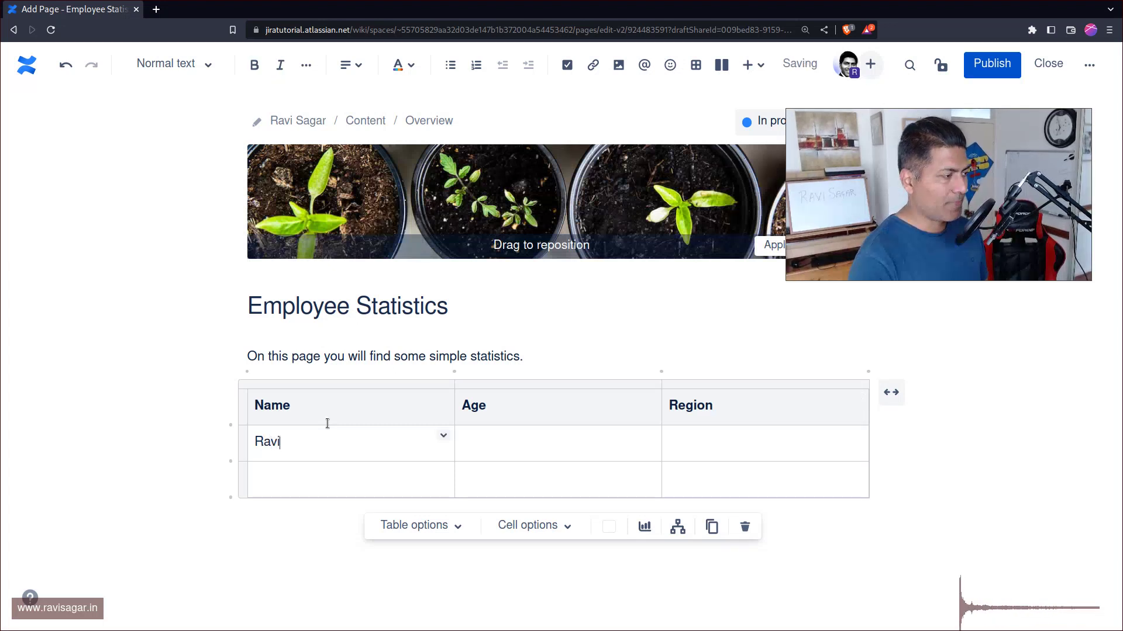
key("Tab")
type("21")
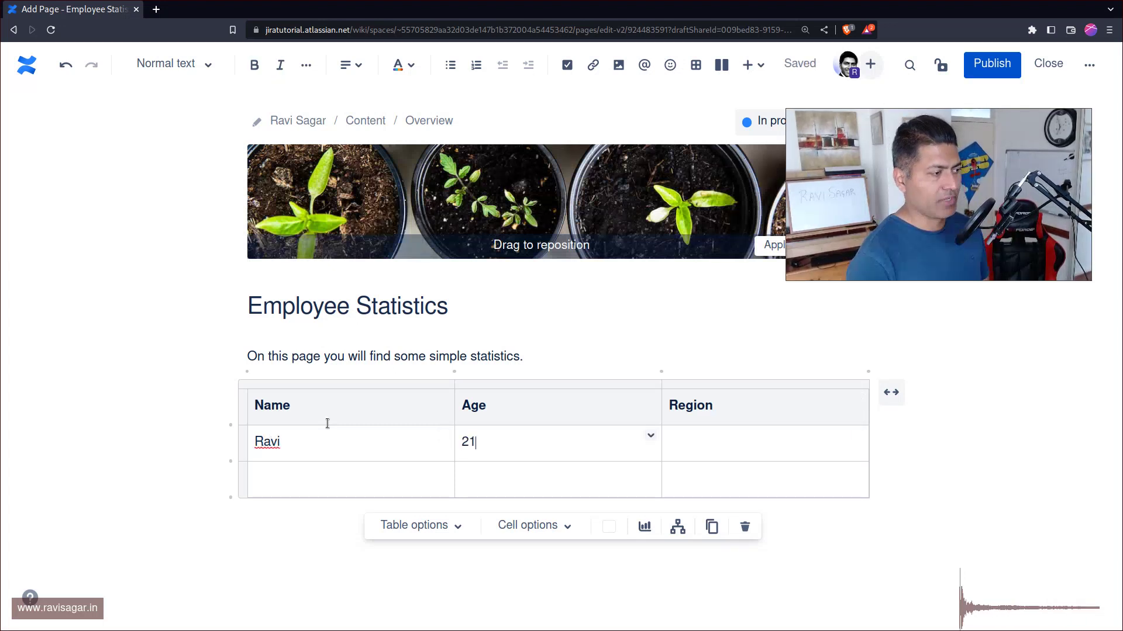
key("Tab")
type("Delhi")
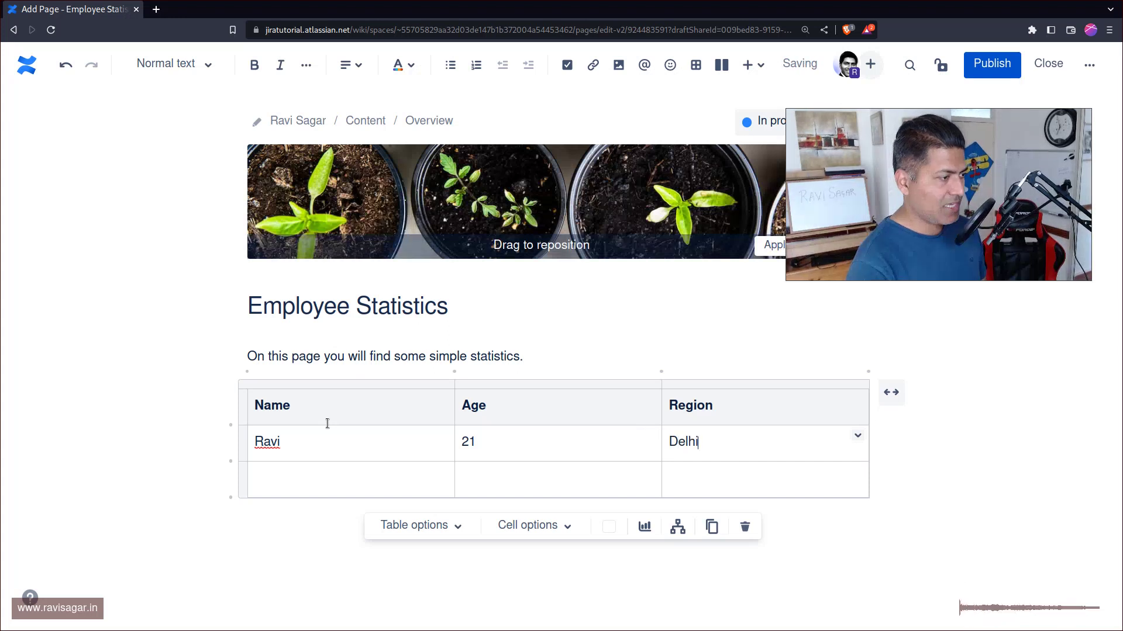
key("Tab")
type("Vinod")
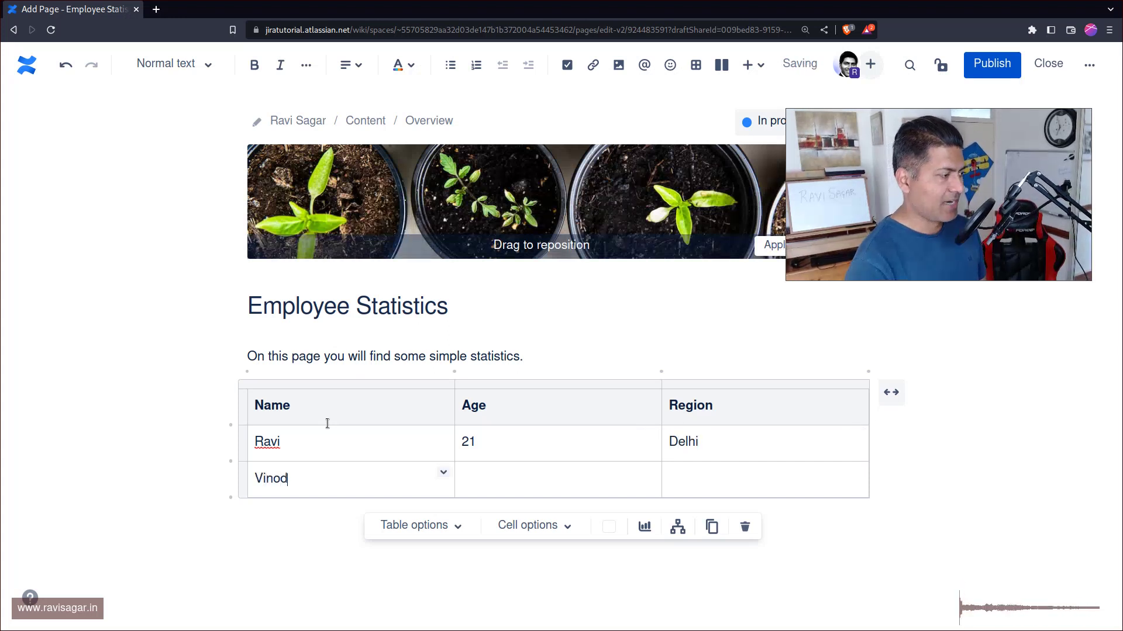
key("Tab")
type("22")
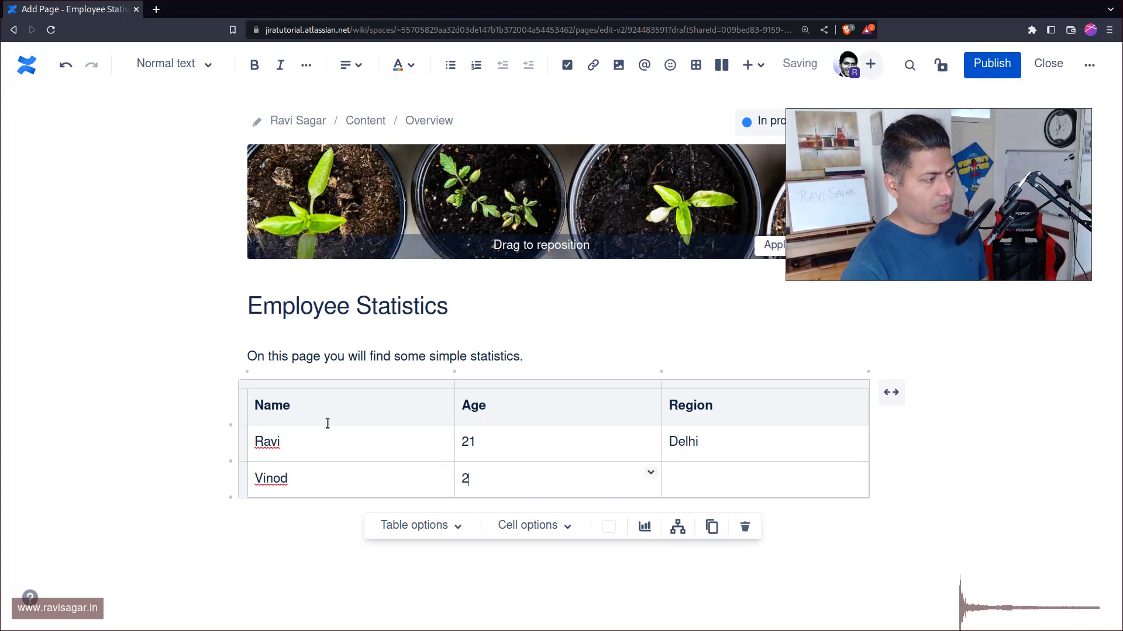
key("Tab")
type("N")
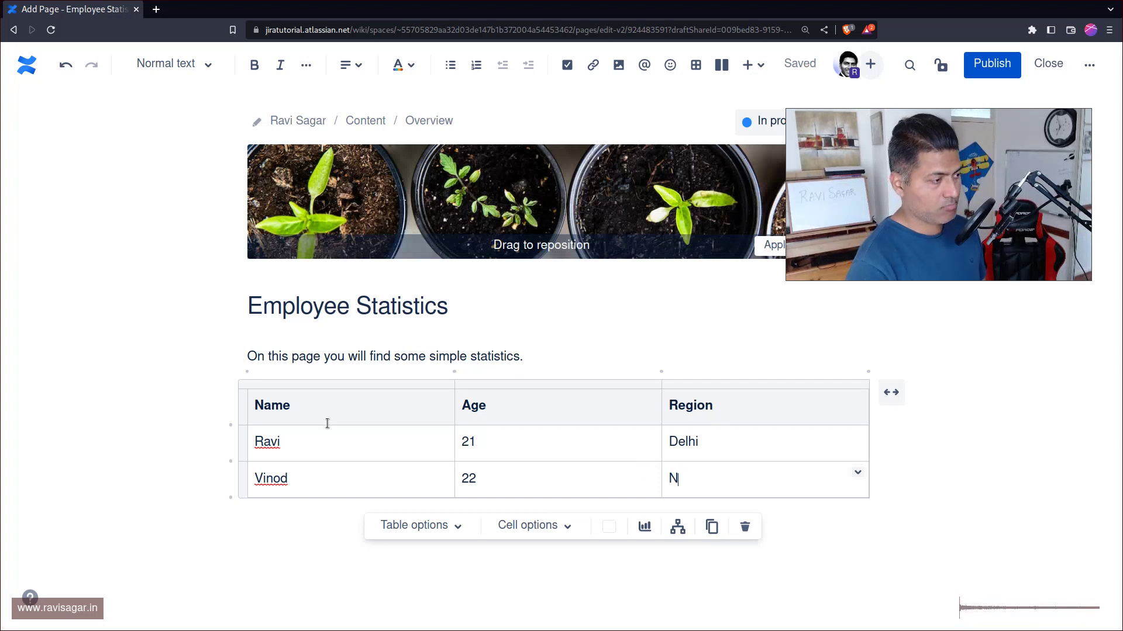
key("BackSpace")
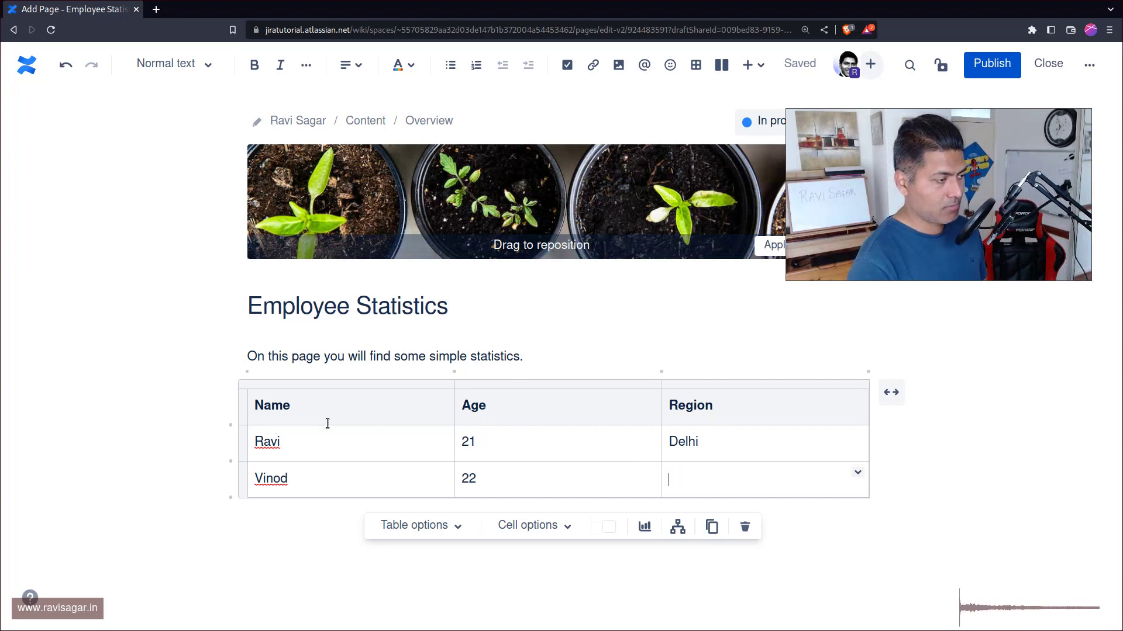
type("Delhi")
Add rows Manoj, 23, Noida and Anish with age 22
key("Tab")
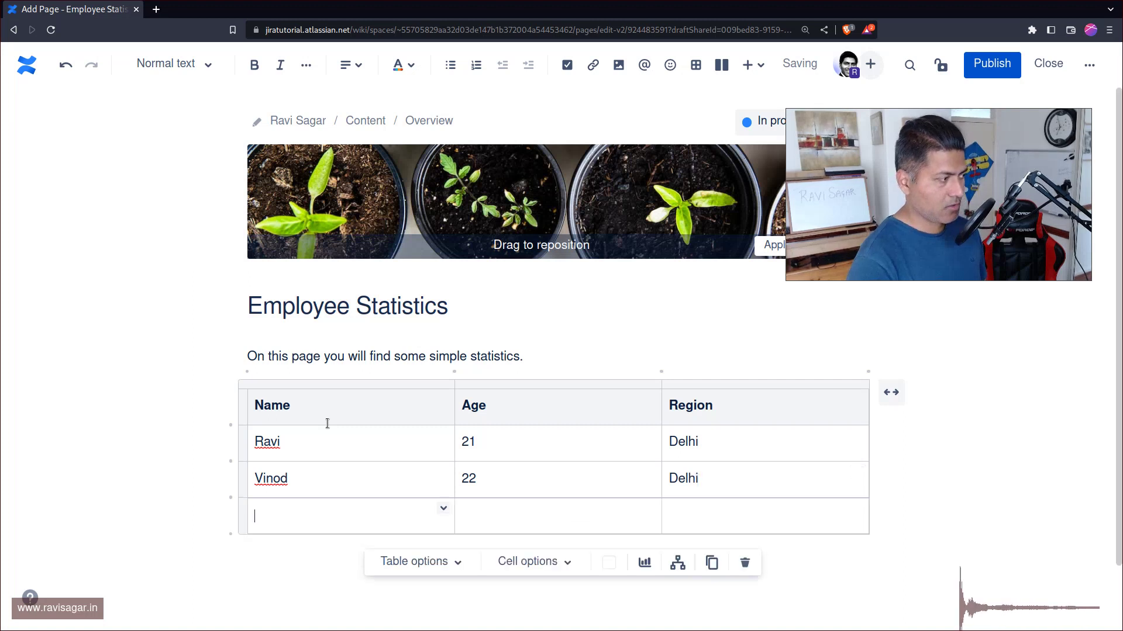
type("Man")
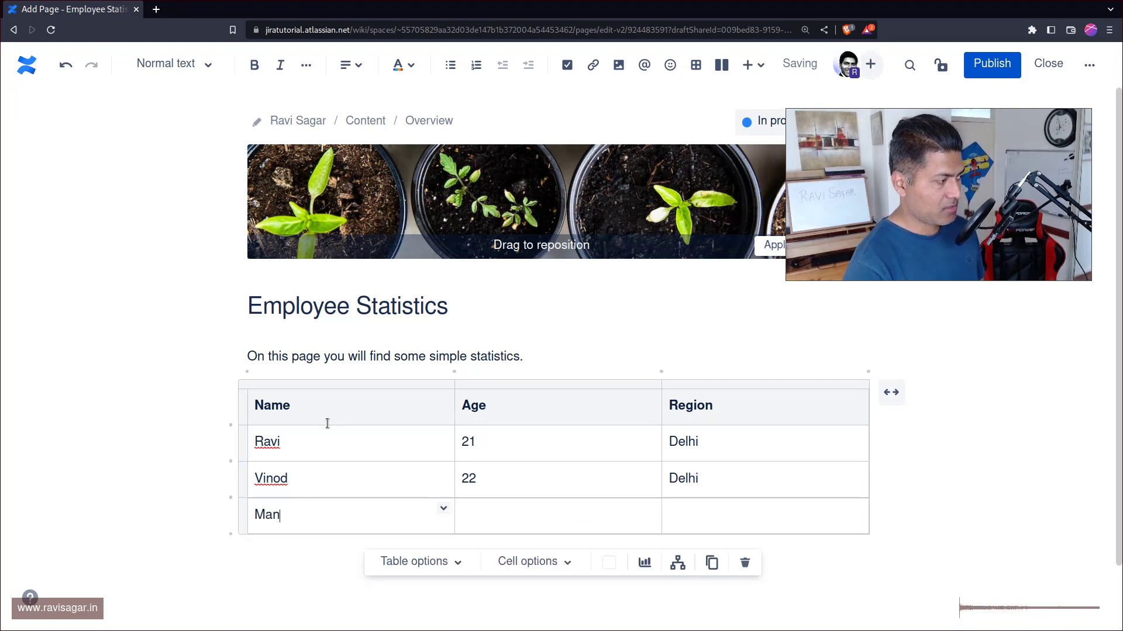
type("oj")
key("Tab")
type("23")
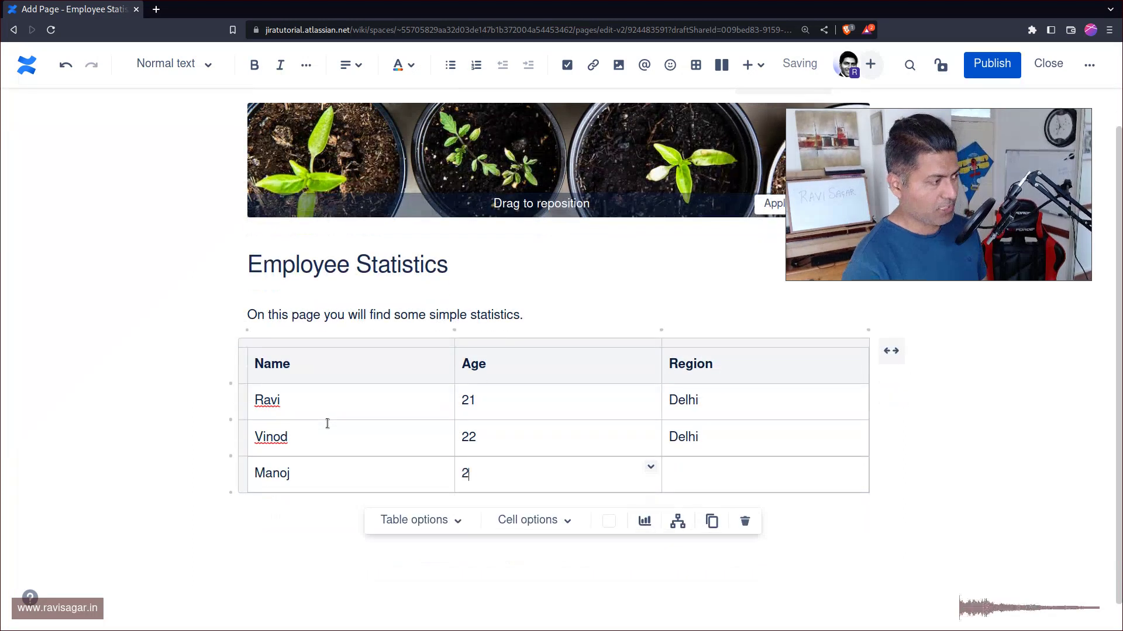
key("Tab")
type("Noida")
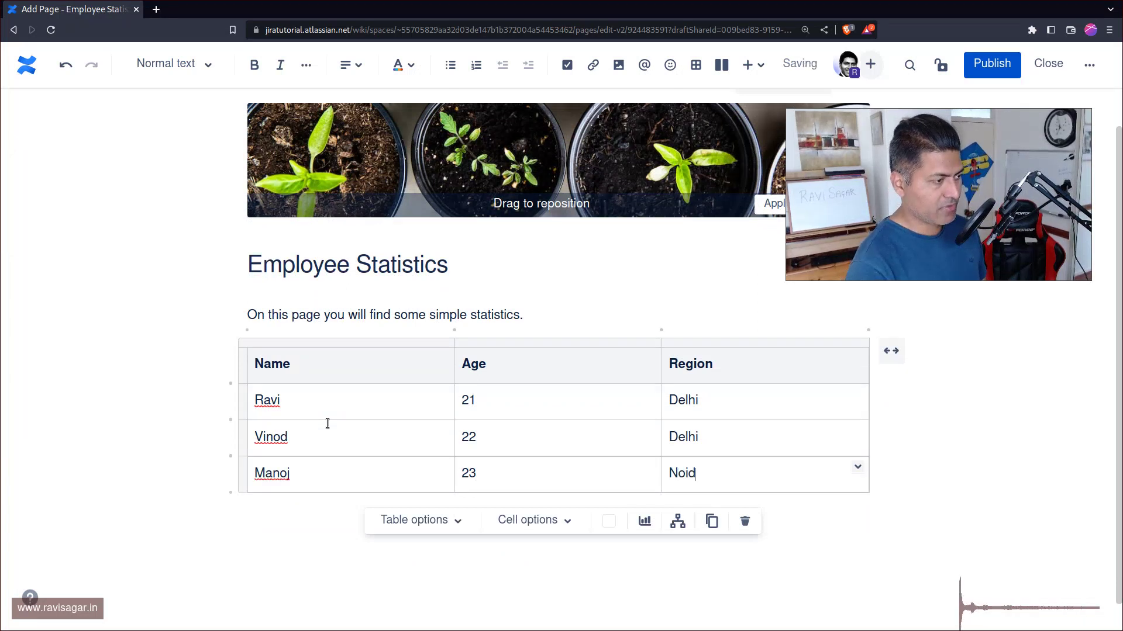
key("Tab")
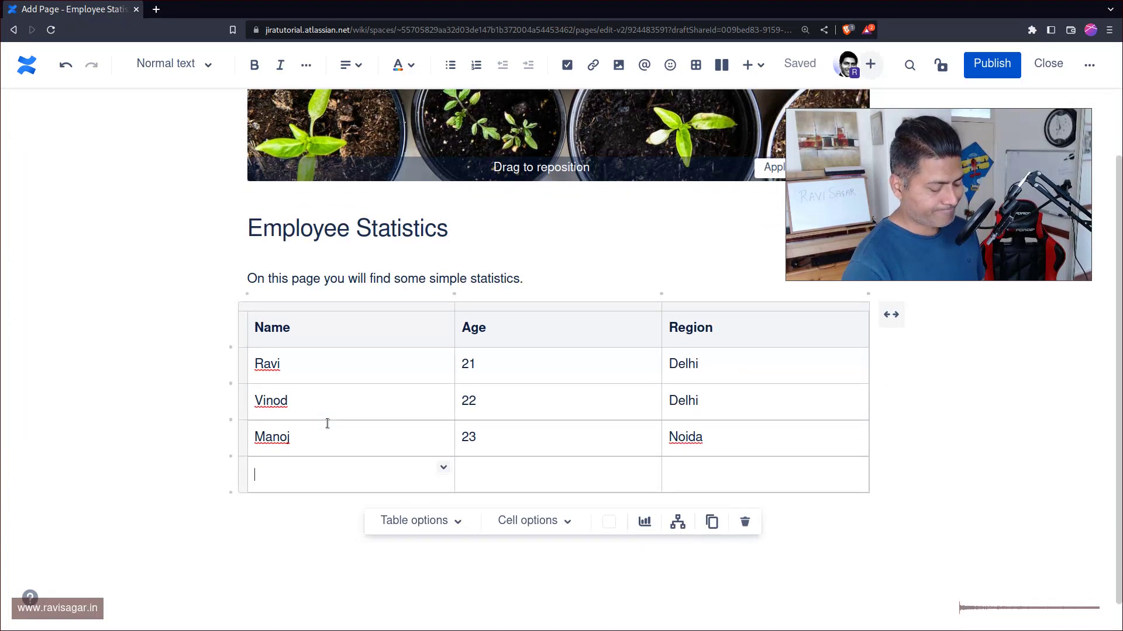
type("Anish")
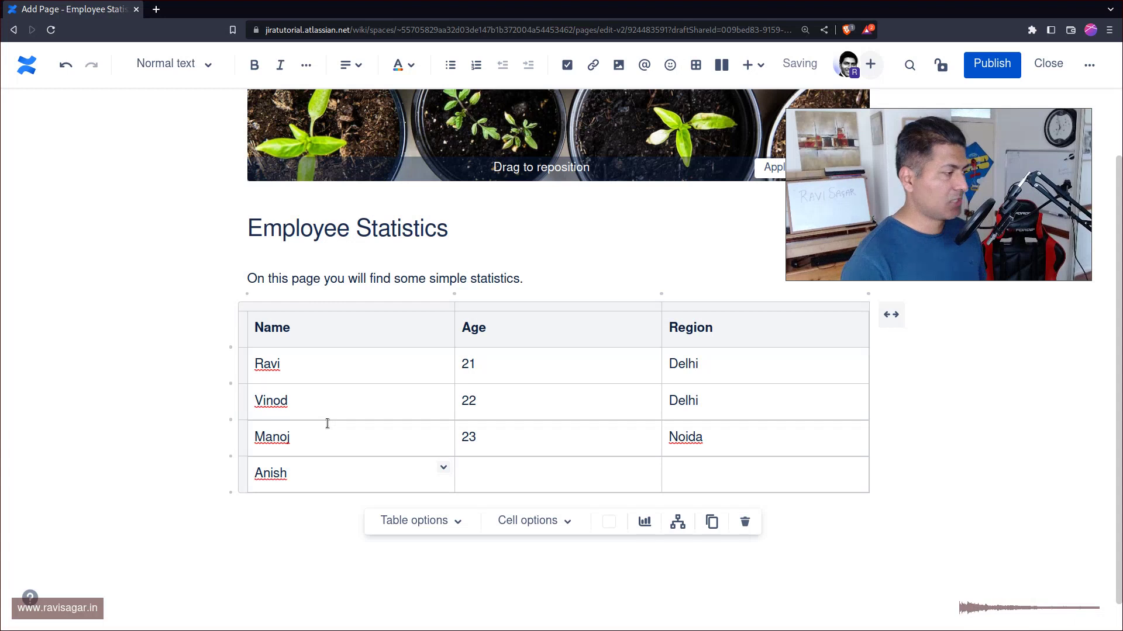
key("Tab")
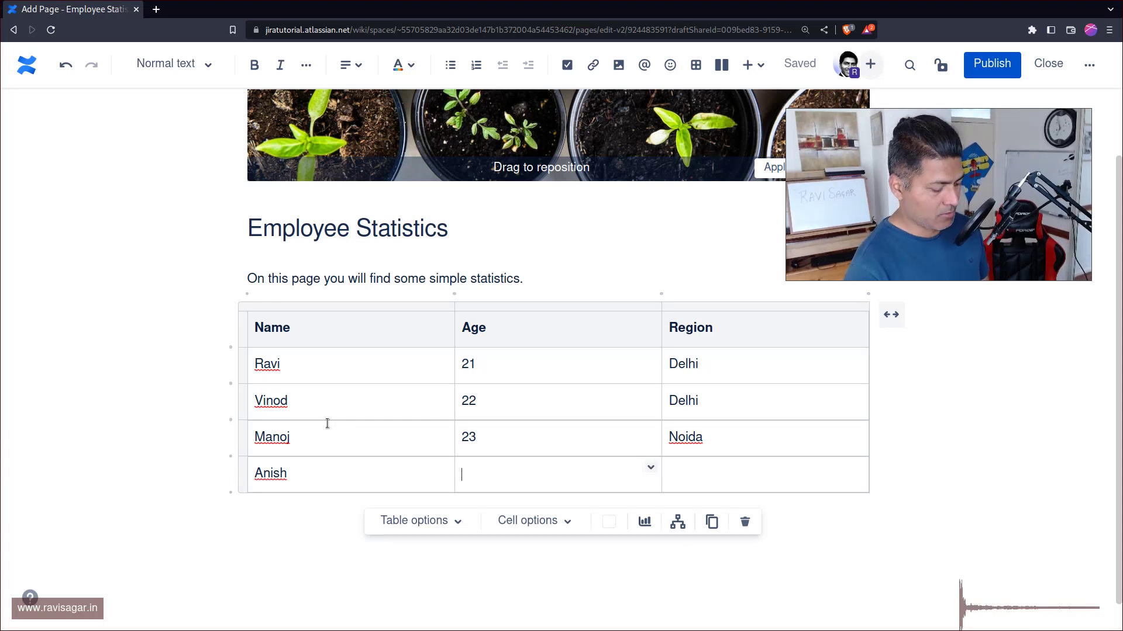
type("23")
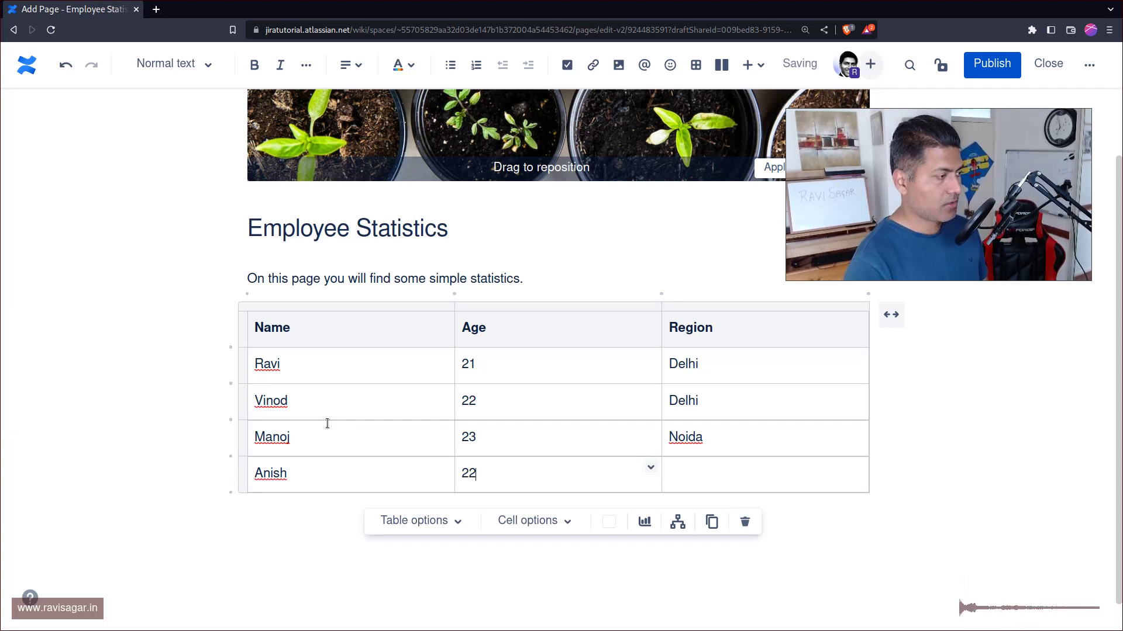
key("BackSpace")
type("2")
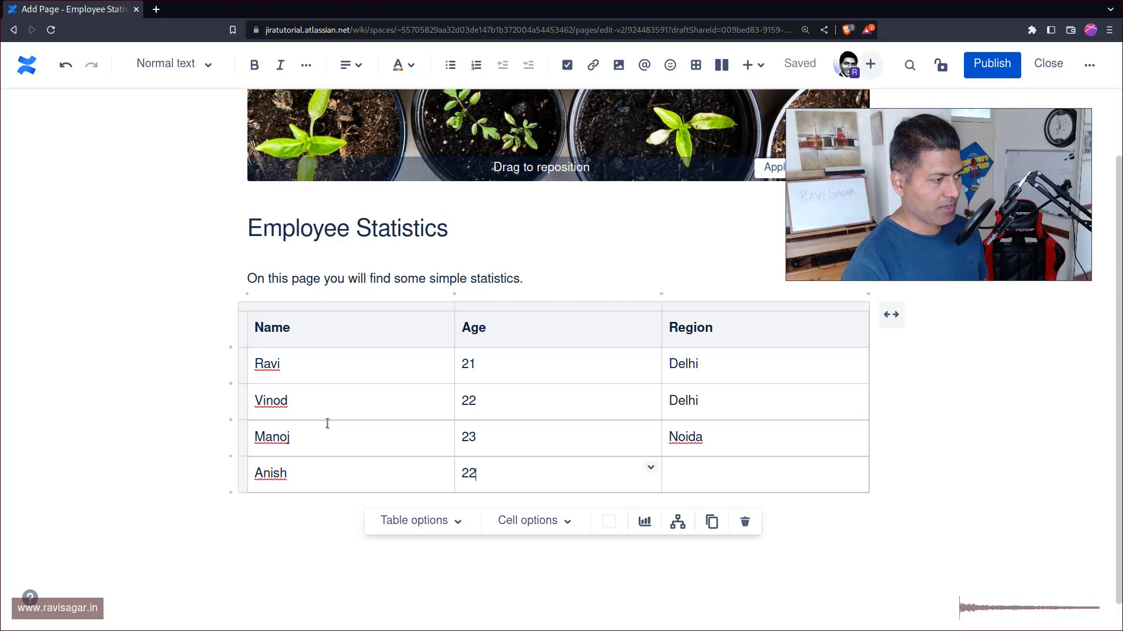
key("Tab")
Enter Mumbai as Anish's region and insert a bar chart linked to the table
type("Mumbai")
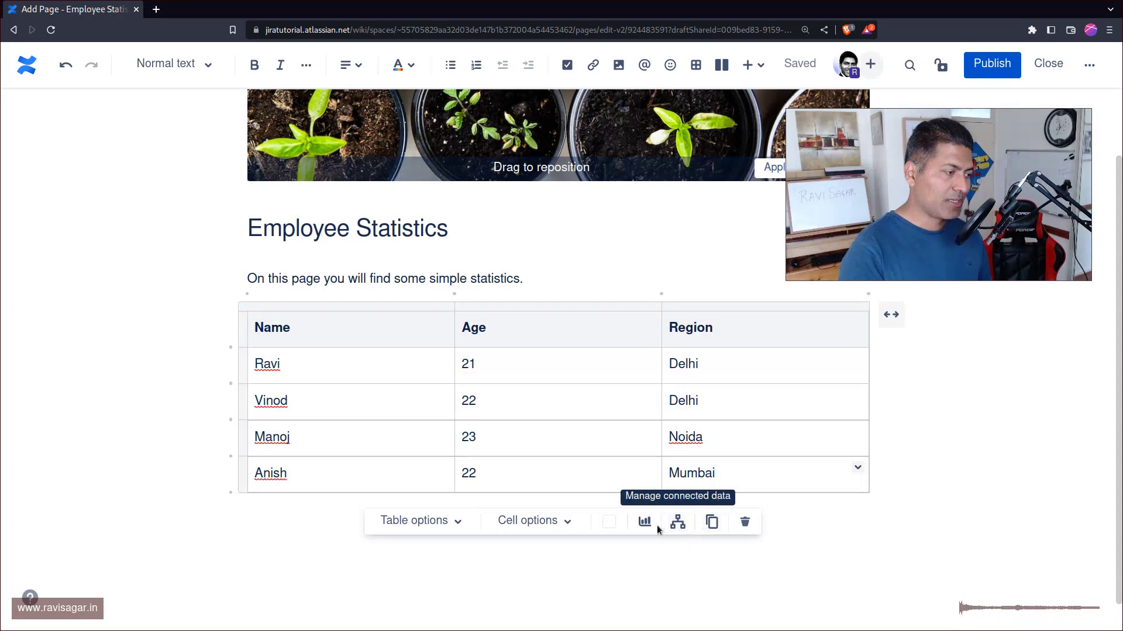
left_click(570, 522)
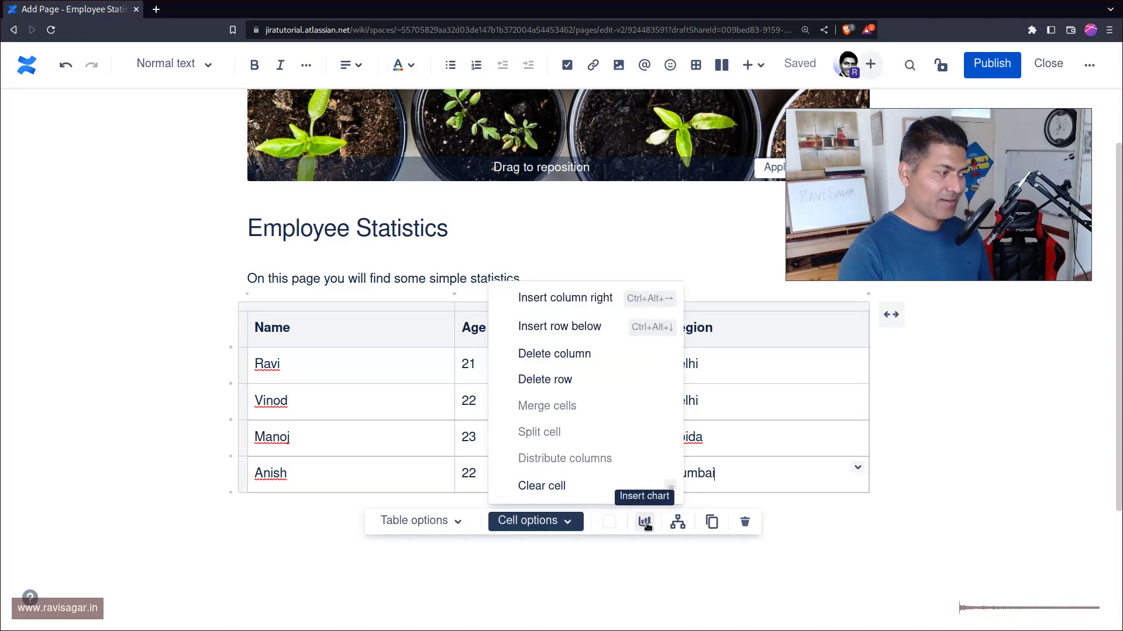
left_click(460, 523)
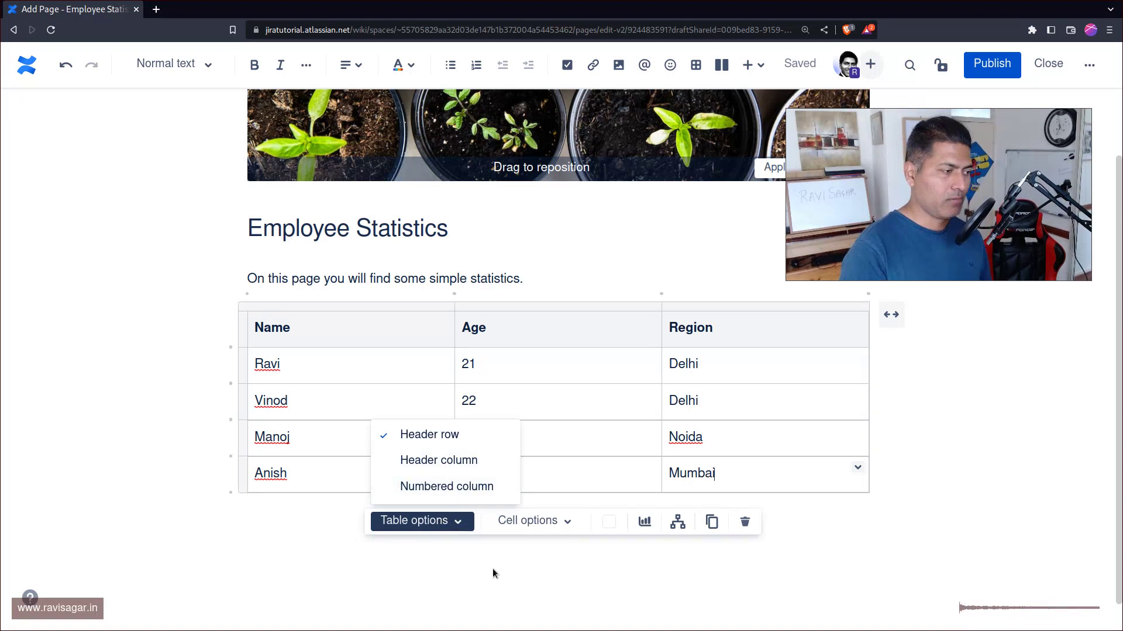
left_click(646, 529)
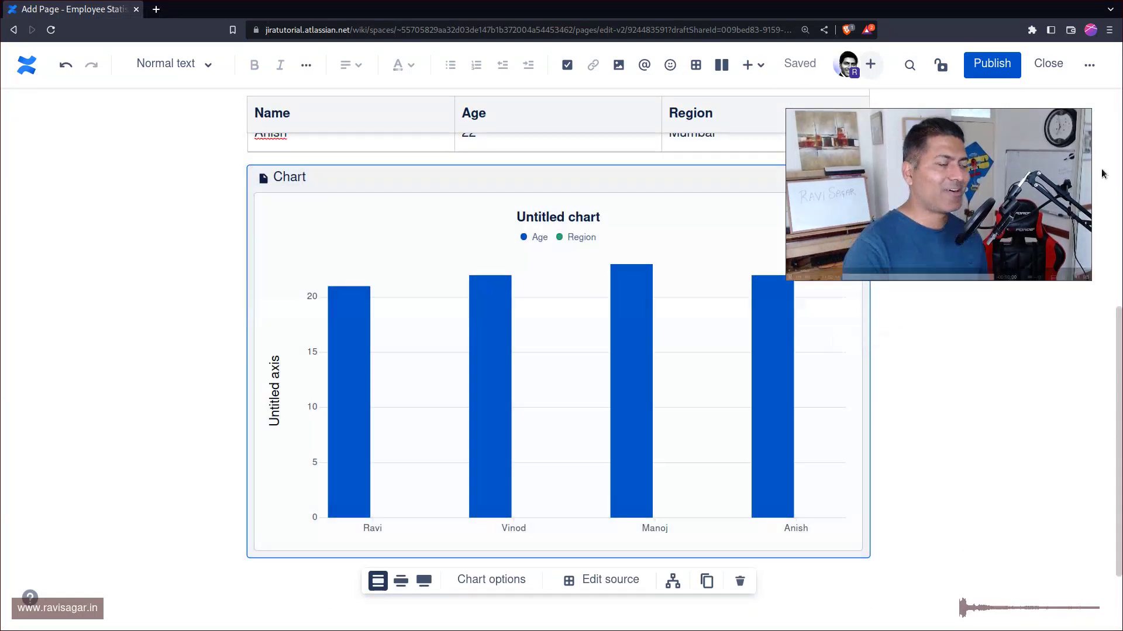
Zoom the page out one step and change Anish's age to 24
mouse_move(1022, 224)
left_click_drag(1022, 224, 998, 214)
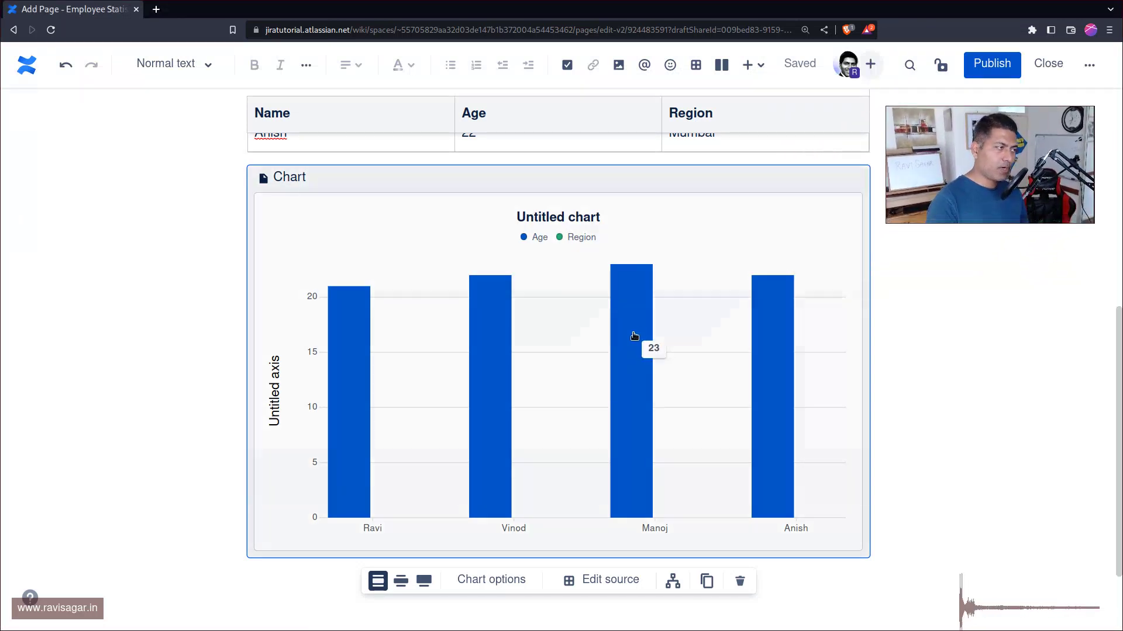
scroll(620, 351, "up", 2)
scroll(461, 373, "up", 1)
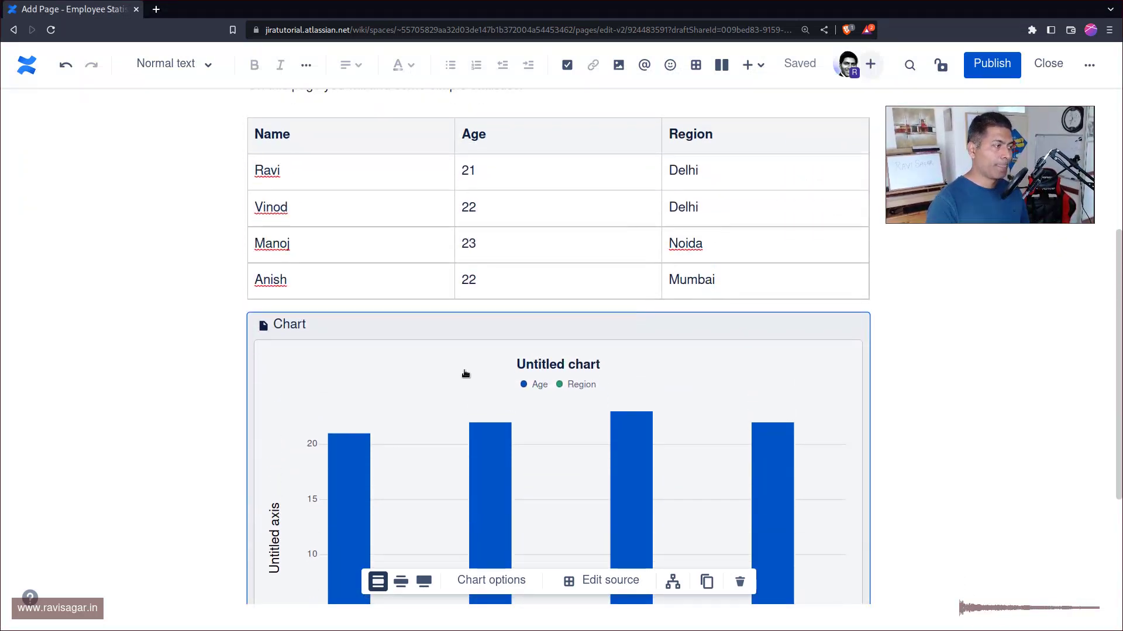
scroll(464, 375, "down", 1)
scroll(464, 375, "up", 2)
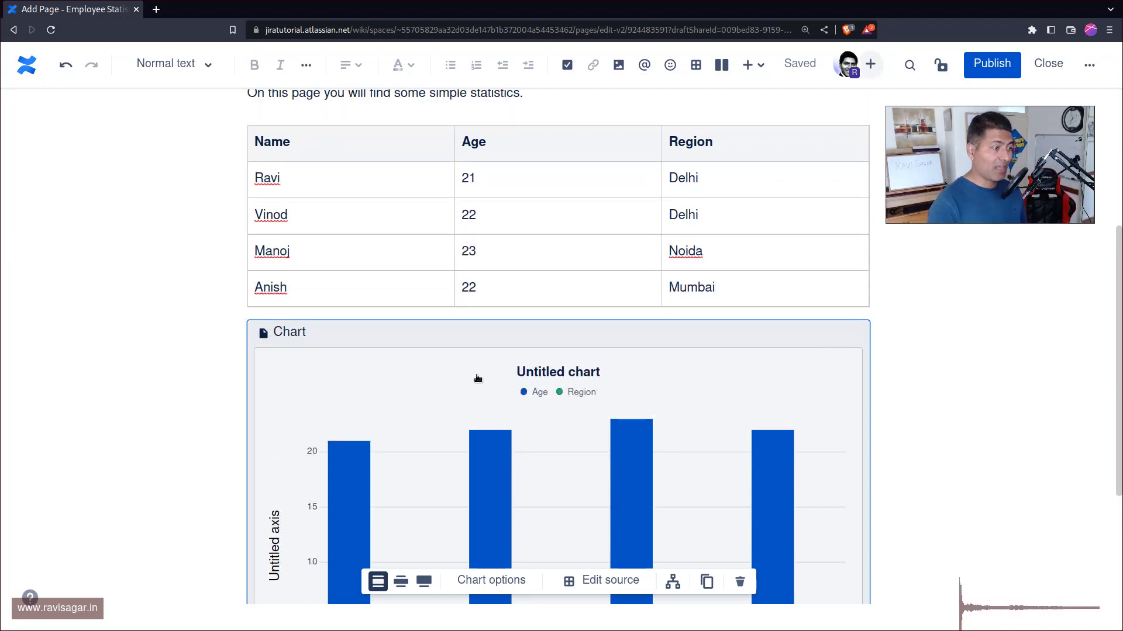
key("ctrl+minus")
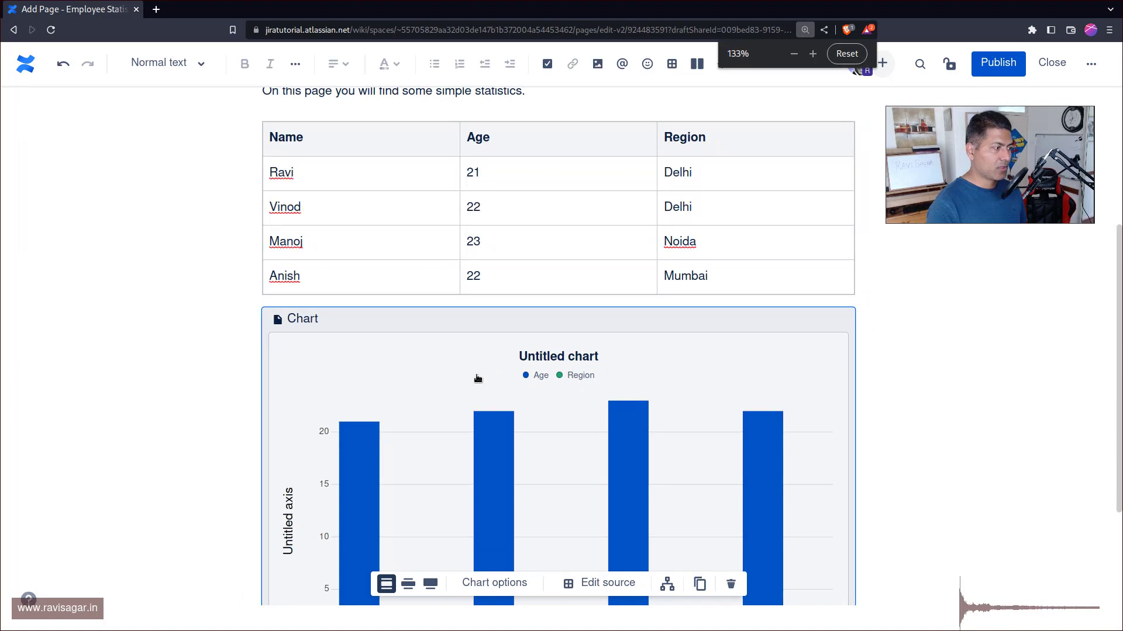
left_click(504, 285)
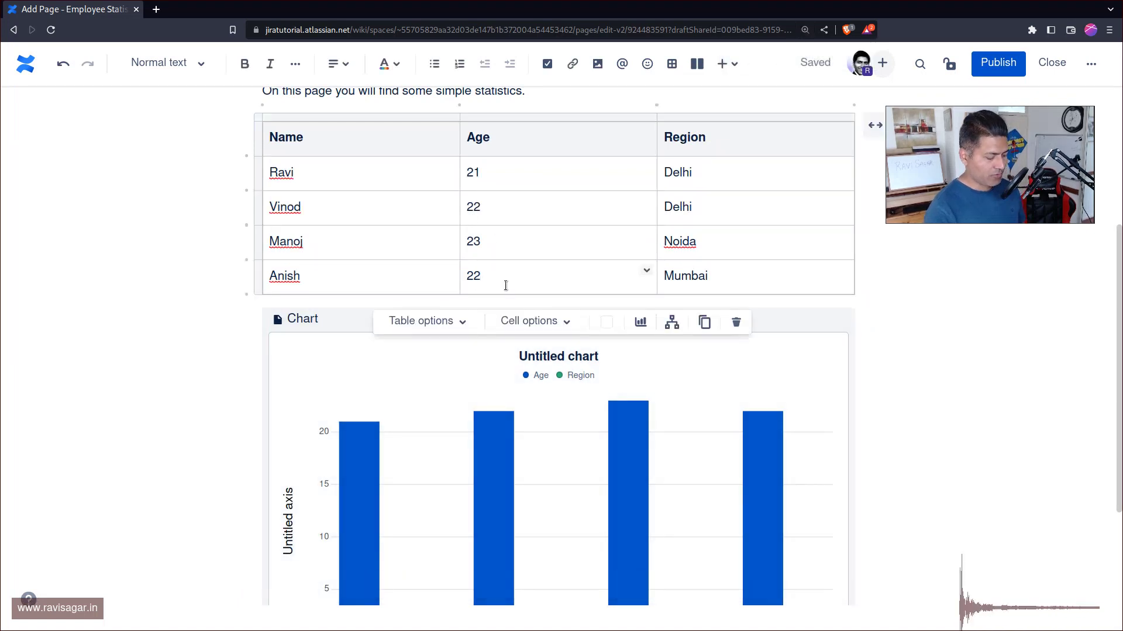
key("BackSpace")
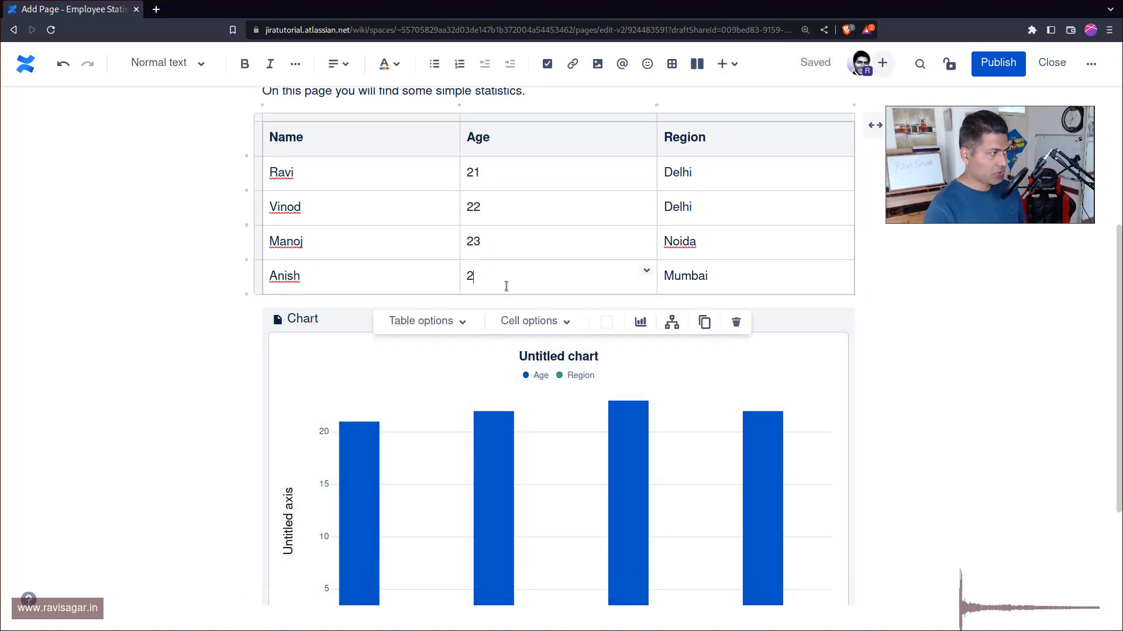
type("7")
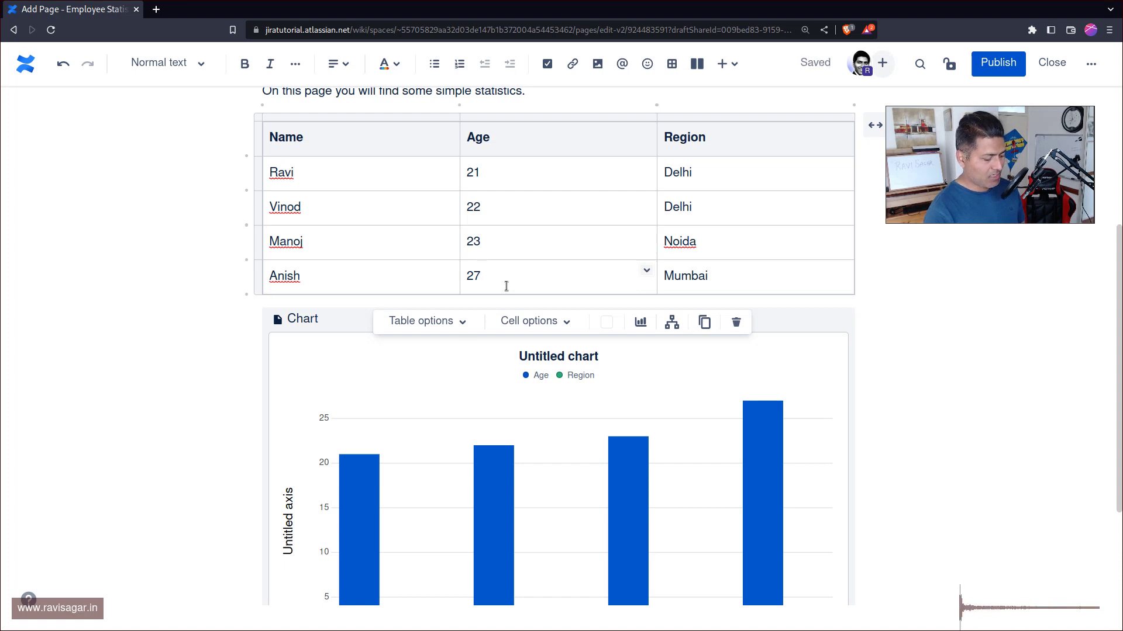
key("BackSpace")
key("BackSpace")
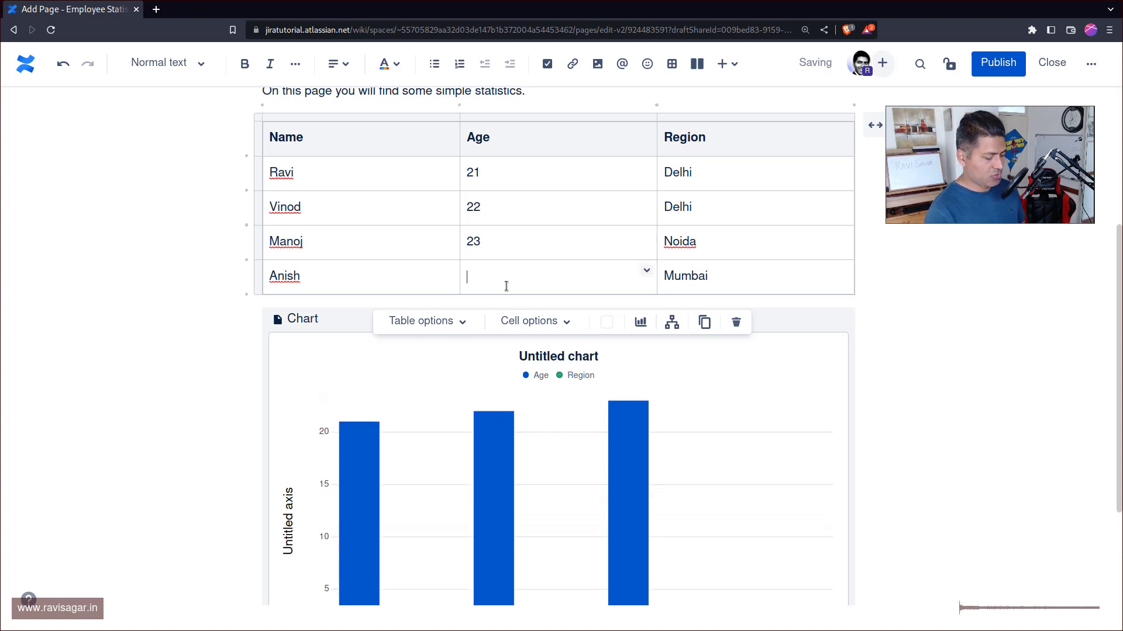
type("50")
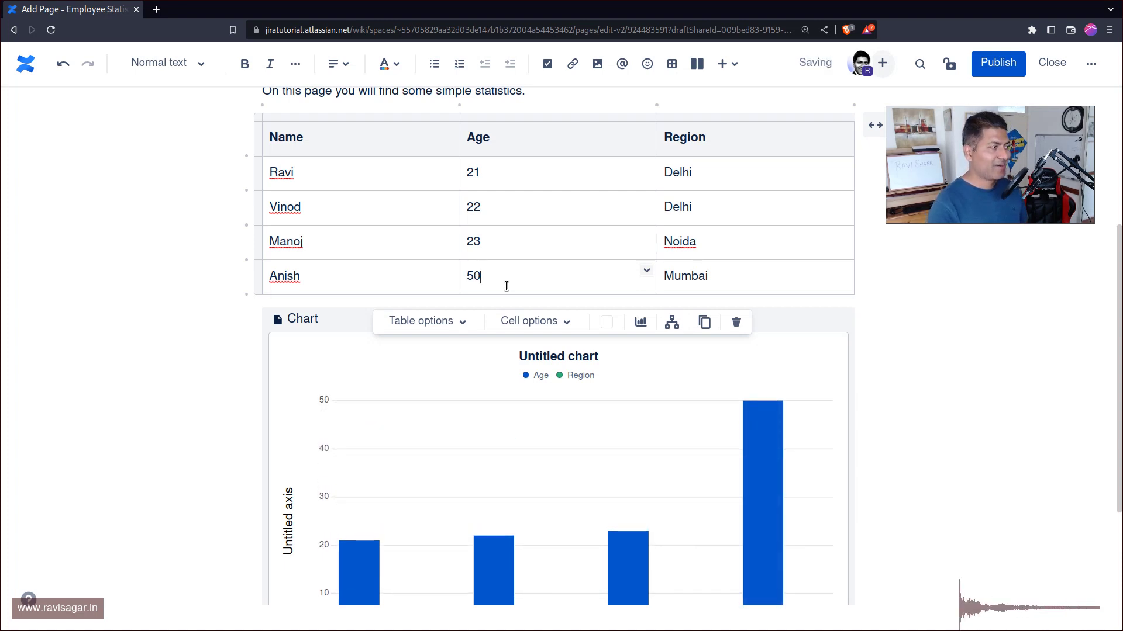
key("BackSpace")
key("BackSpace")
type("2")
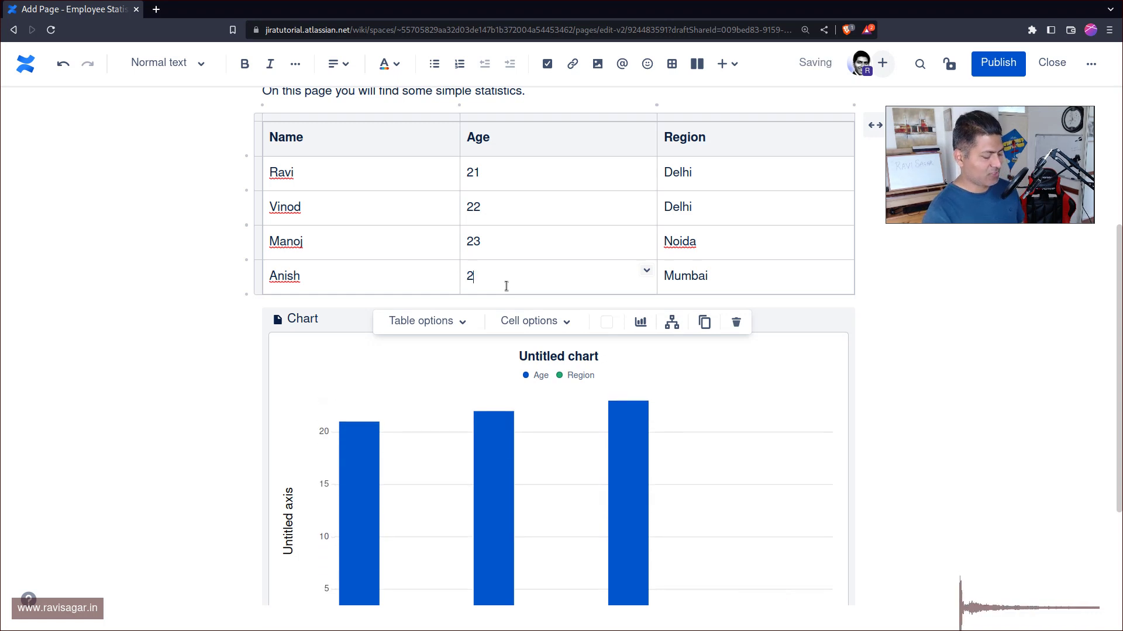
type("4")
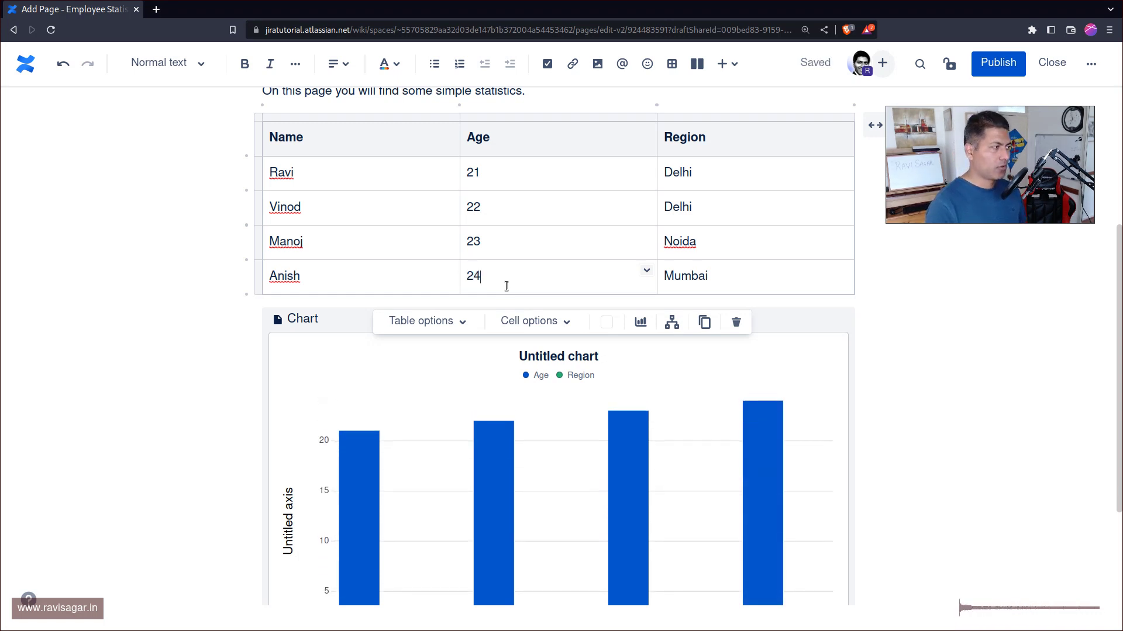
Change Ravi's age from 21 to 25
left_click(499, 177)
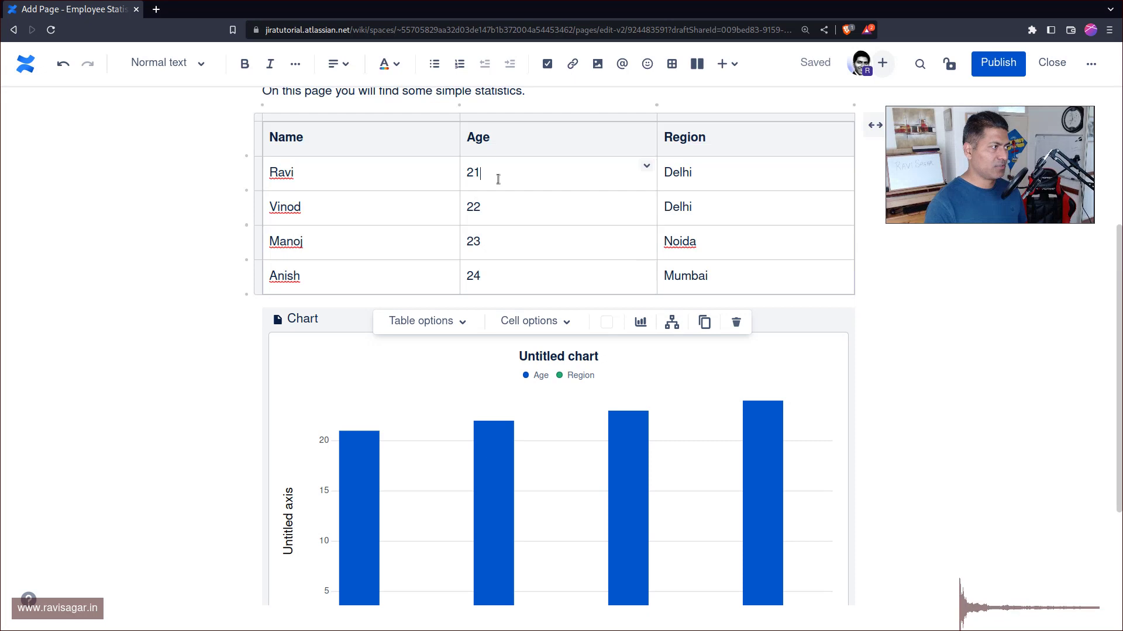
key("BackSpace")
key("BackSpace")
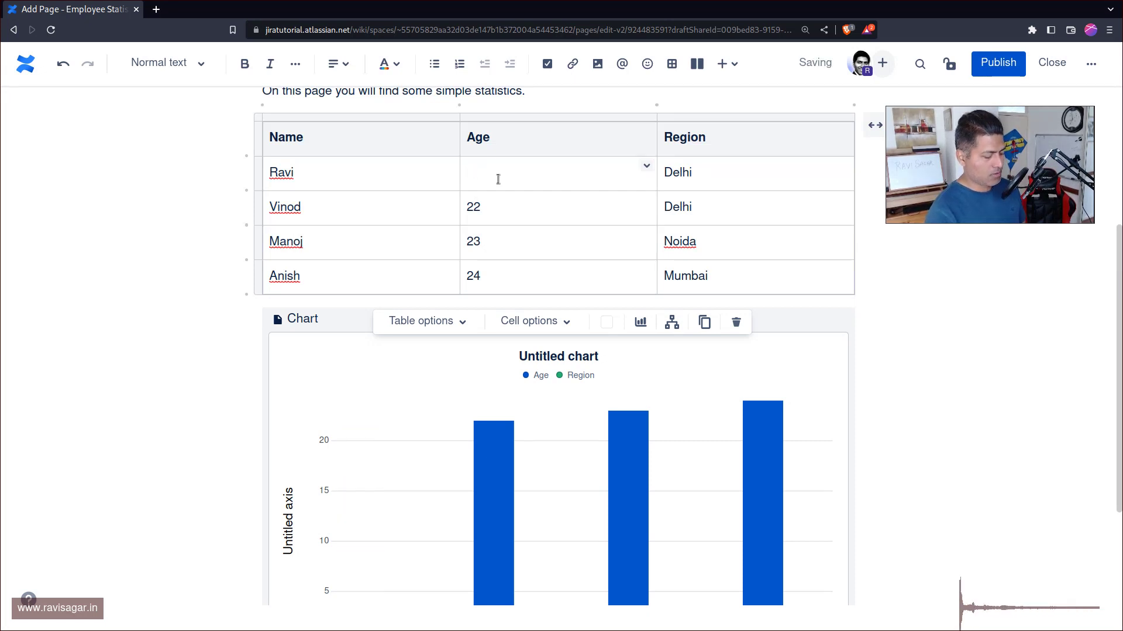
type("25")
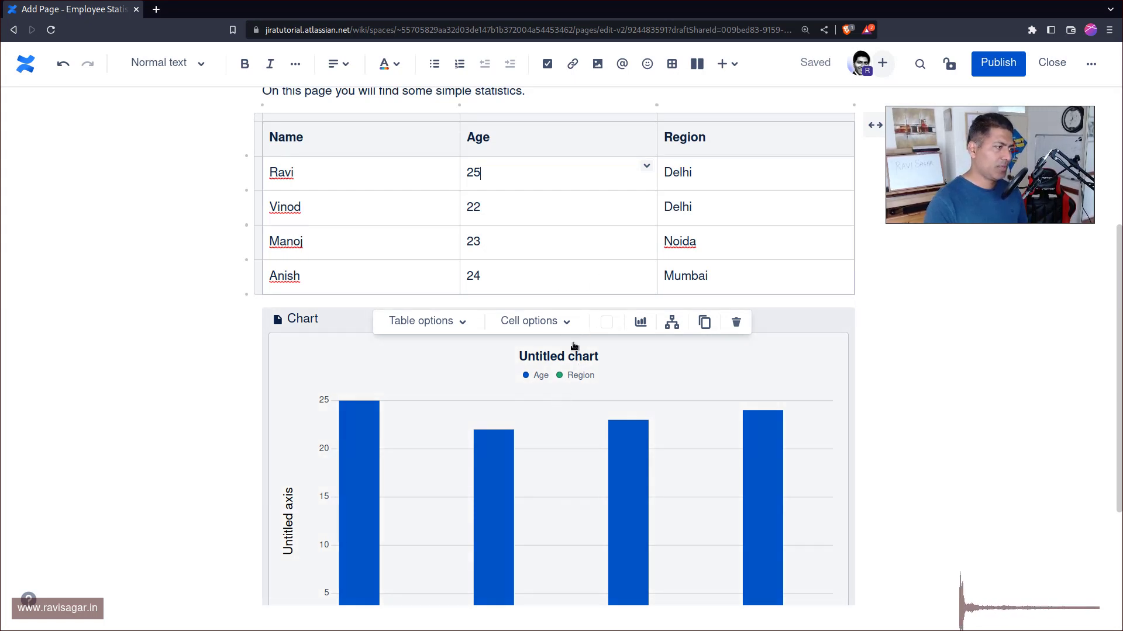
Change the linked chart's type from bar to Pie in its chart options
left_click(614, 453)
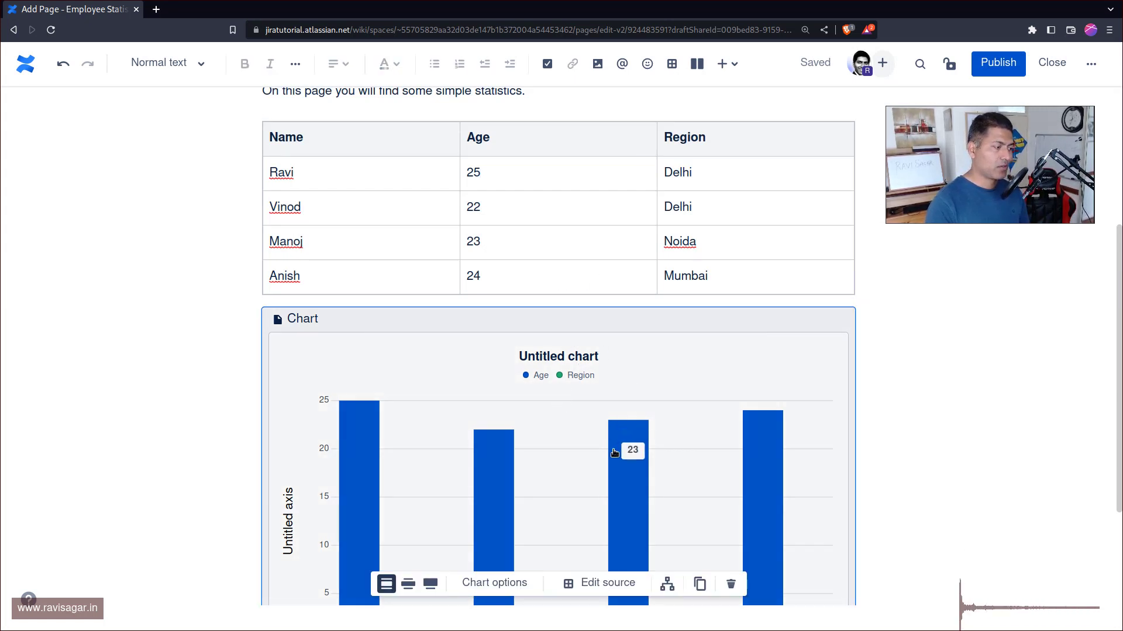
left_click(512, 582)
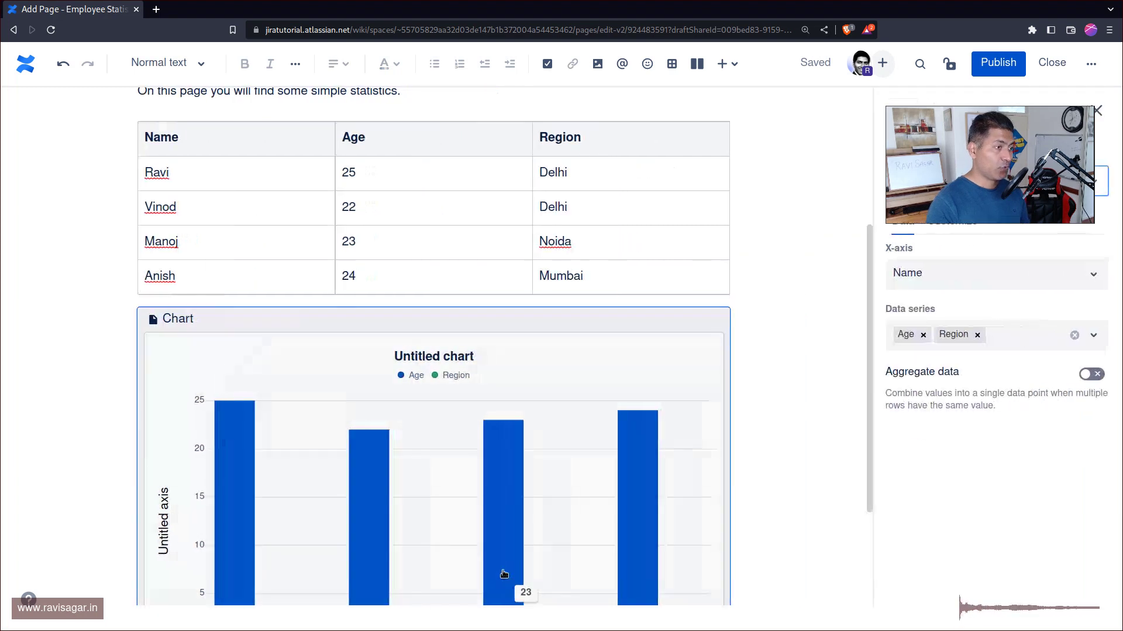
left_click_drag(1000, 170, 967, 556)
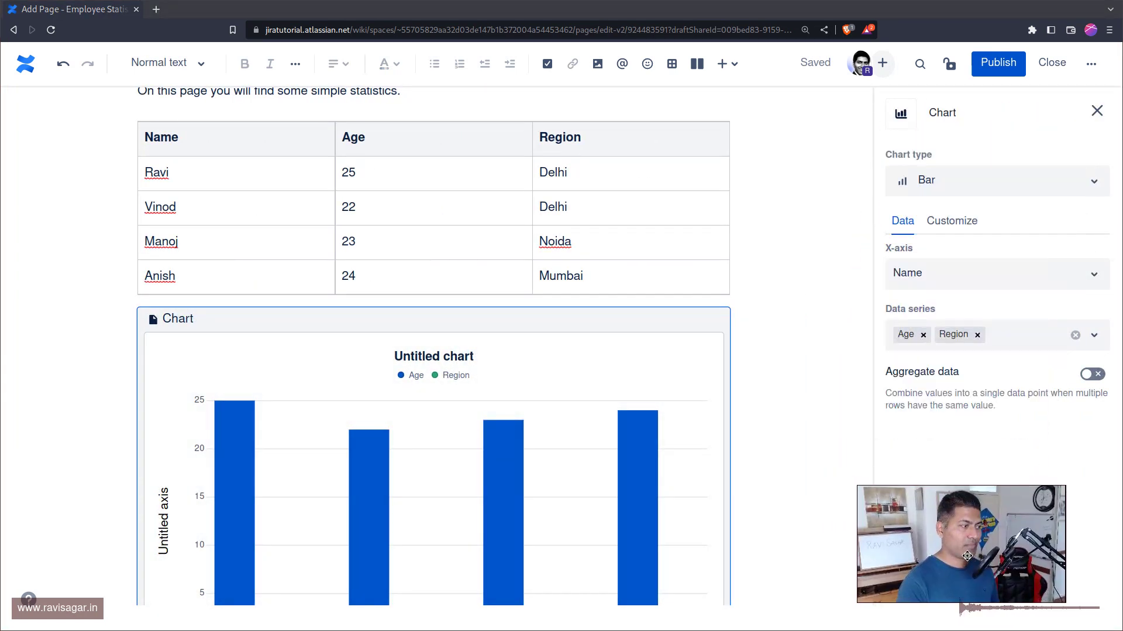
left_click(977, 185)
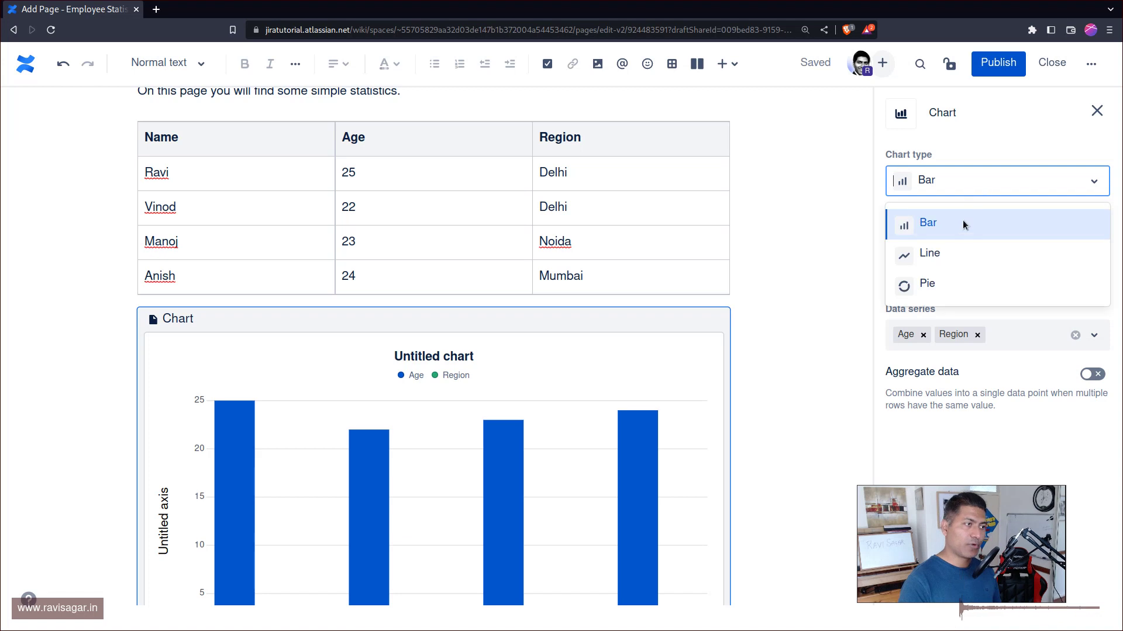
left_click(928, 284)
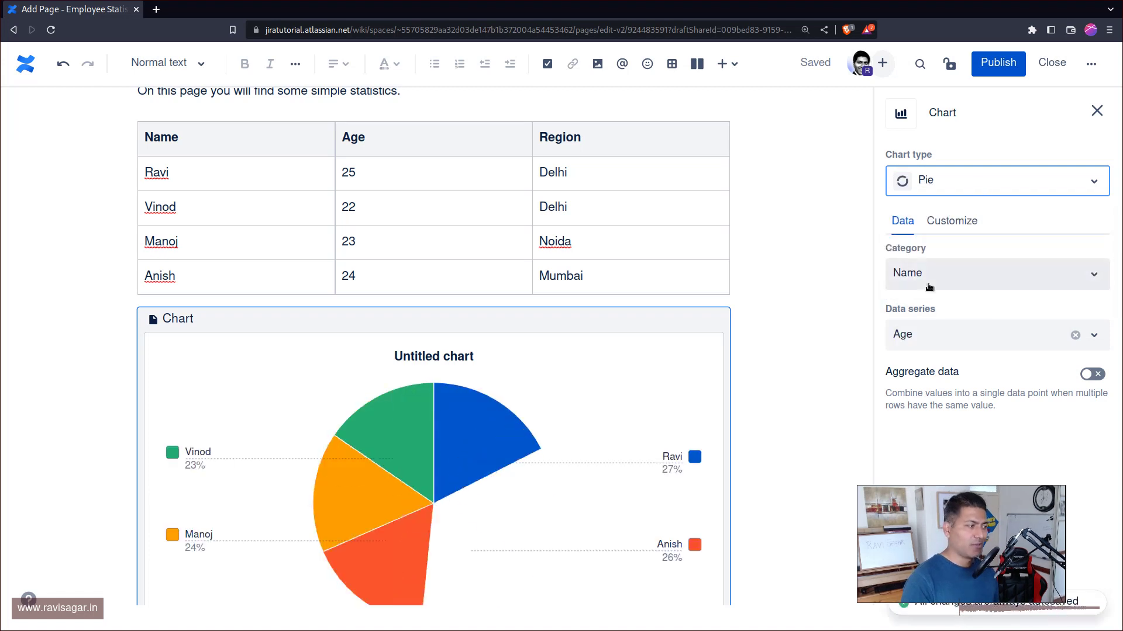
Change Anish's age in the table to 27, making his pie slice 28%
scroll(466, 366, "down", 1)
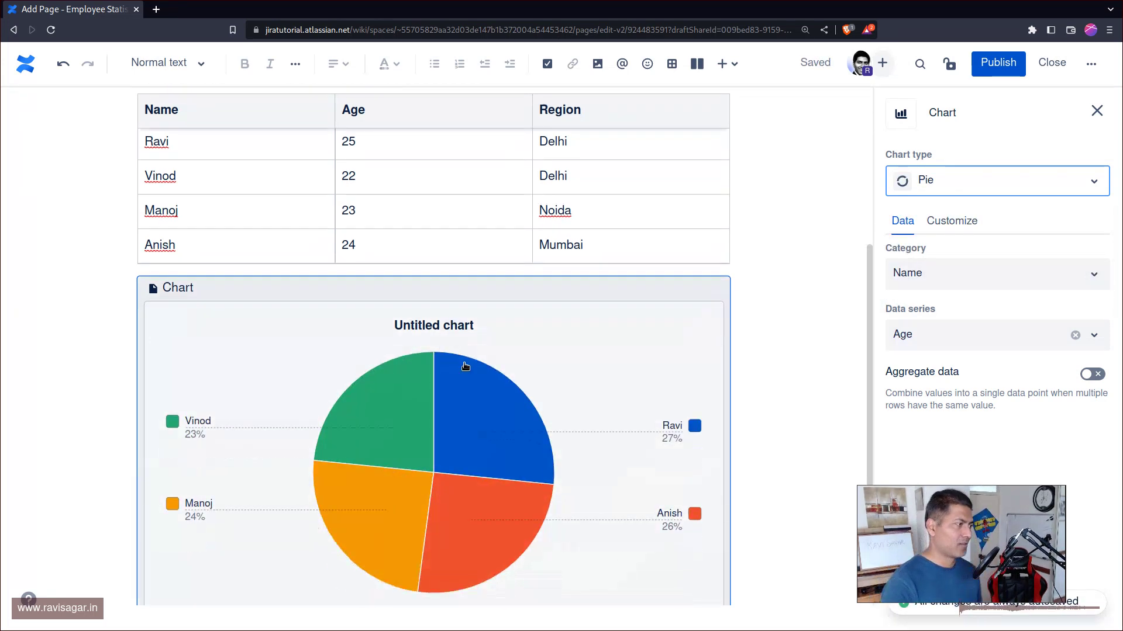
left_click(388, 255)
key("BackSpace")
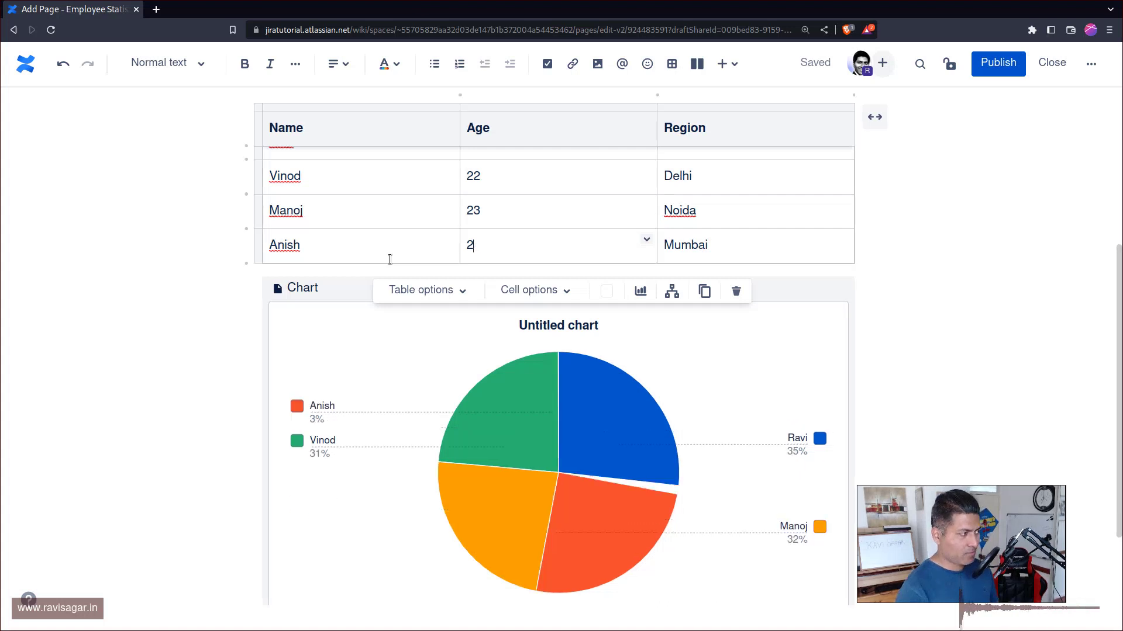
type("7")
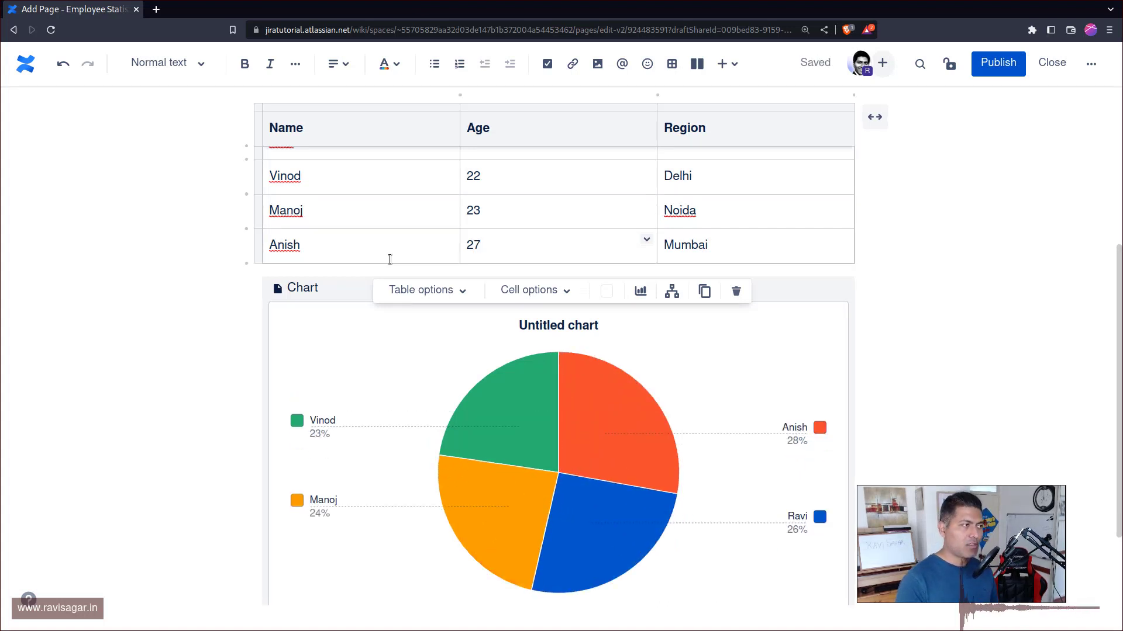